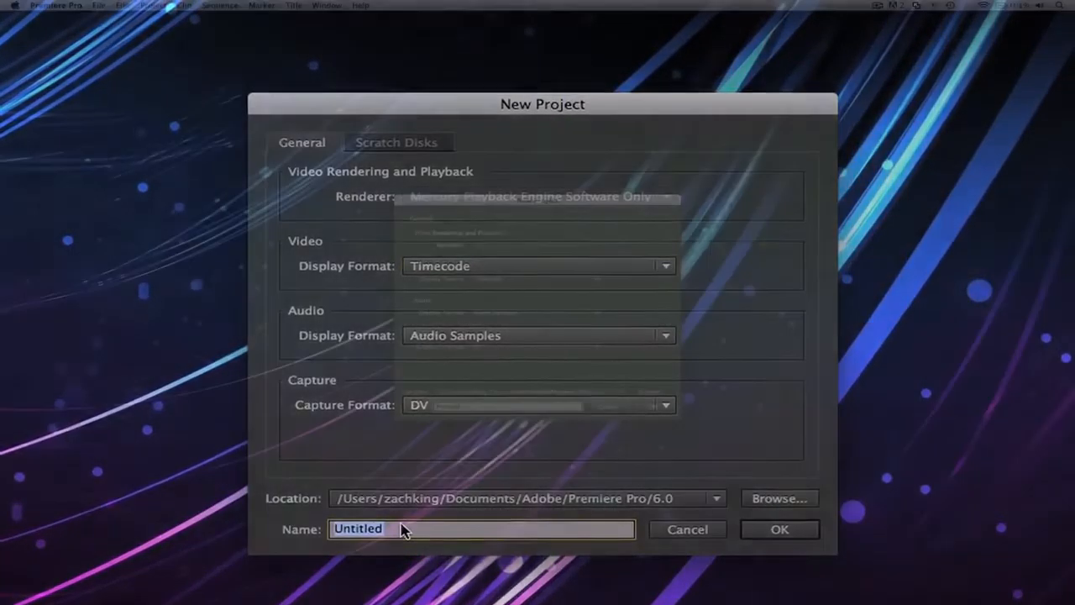
Step: Create a project named Premiere Intro containing Sequence 01 with the DV - NTSC Widescreen 48kHz preset
{"action": "type", "text": "Premiere Intro"}
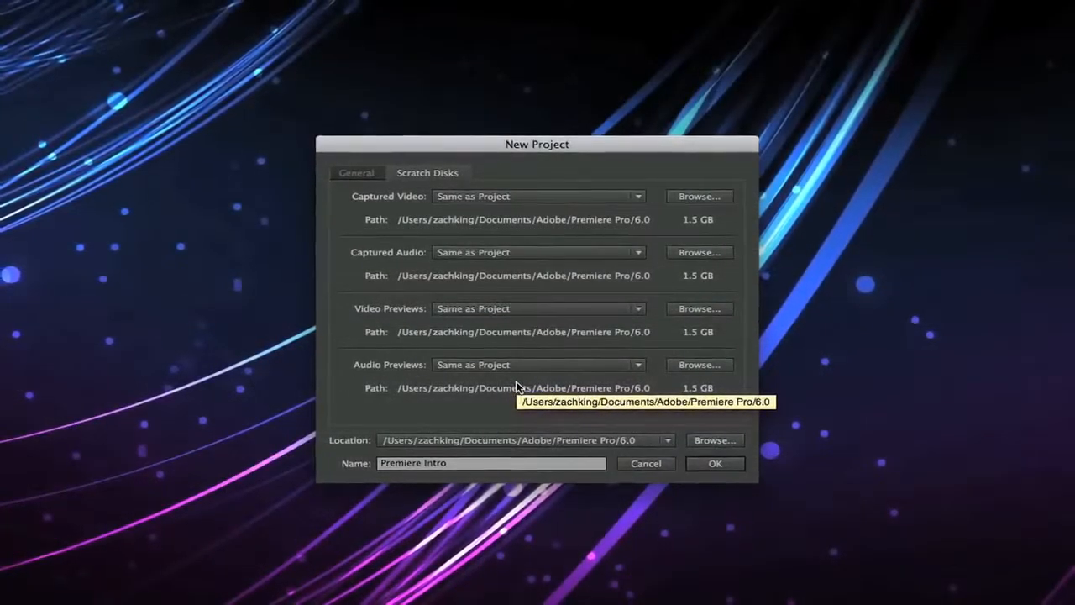
{"action": "left_click", "coordinate": [365, 175]}
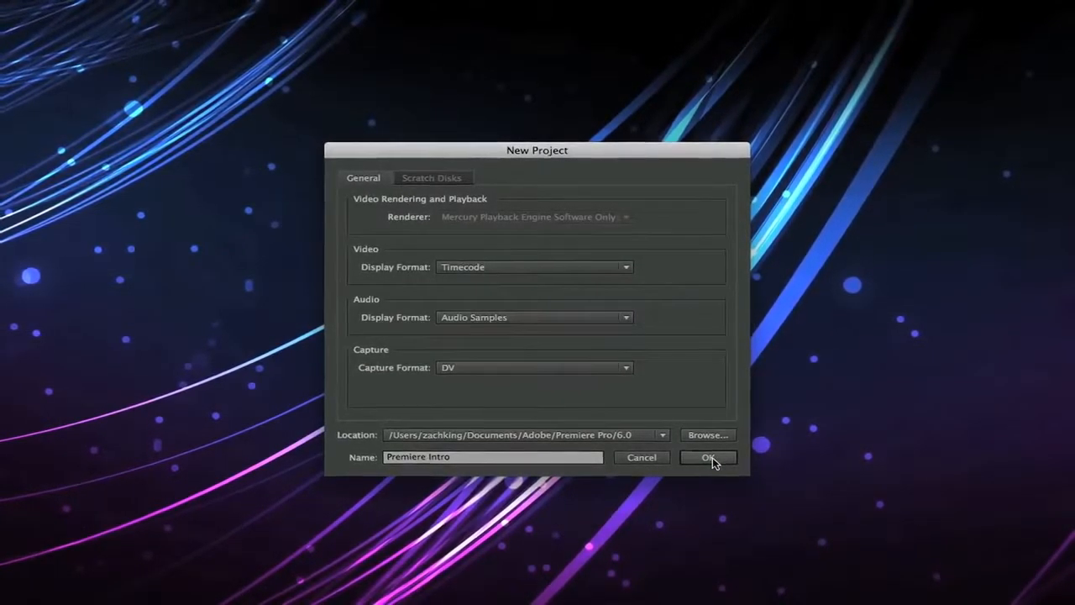
{"action": "left_click", "coordinate": [712, 460]}
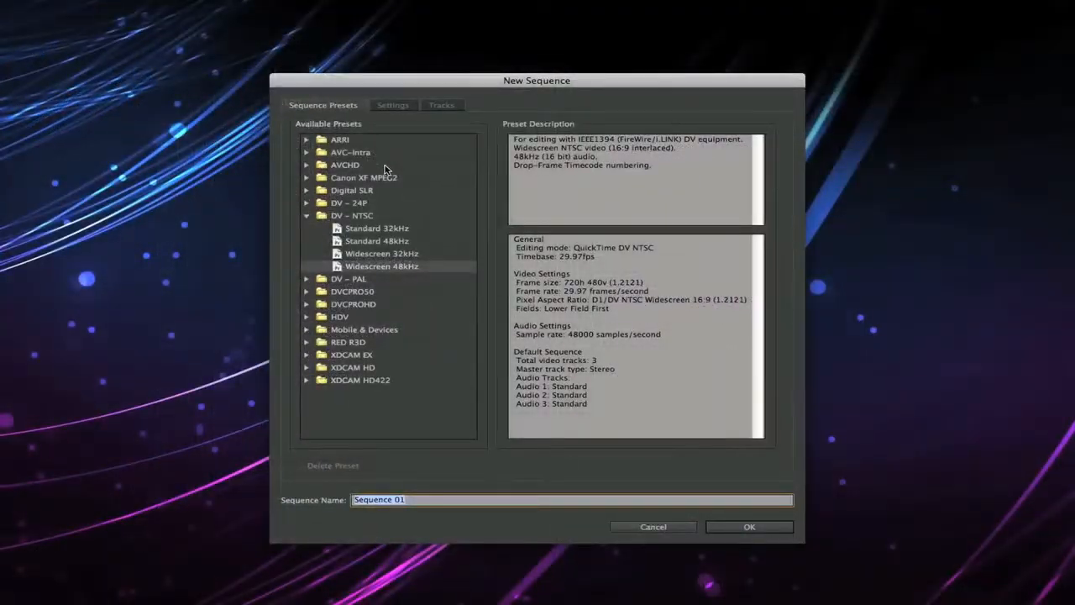
{"action": "left_click", "coordinate": [750, 528]}
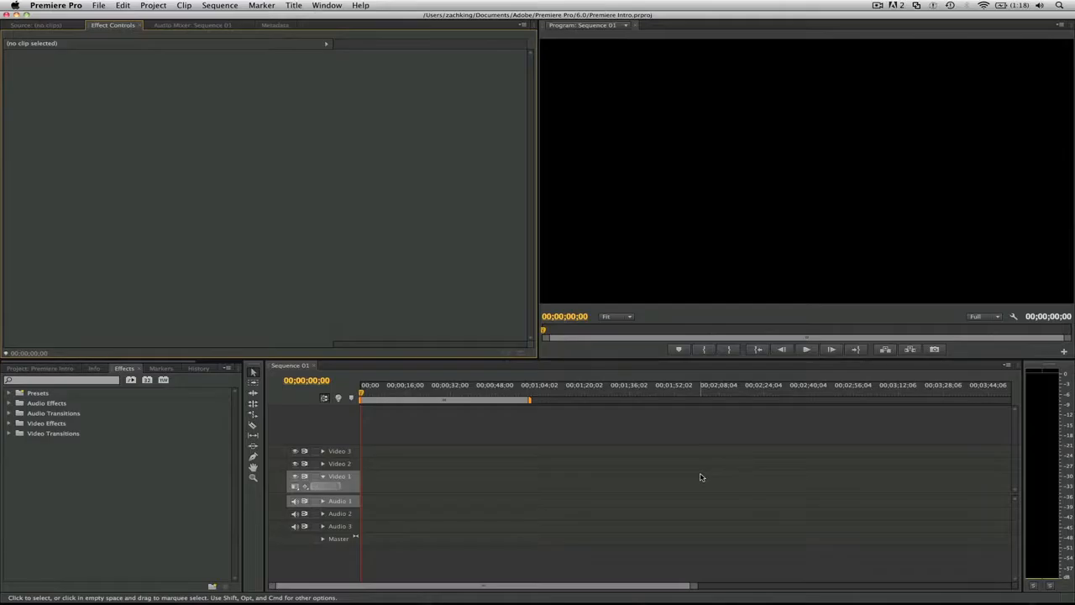
Step: Switch the workspace layout to Editing (CS5.5) and return to the standard Editing workspace
{"action": "left_click", "coordinate": [329, 5]}
{"action": "mouse_move", "coordinate": [367, 20]}
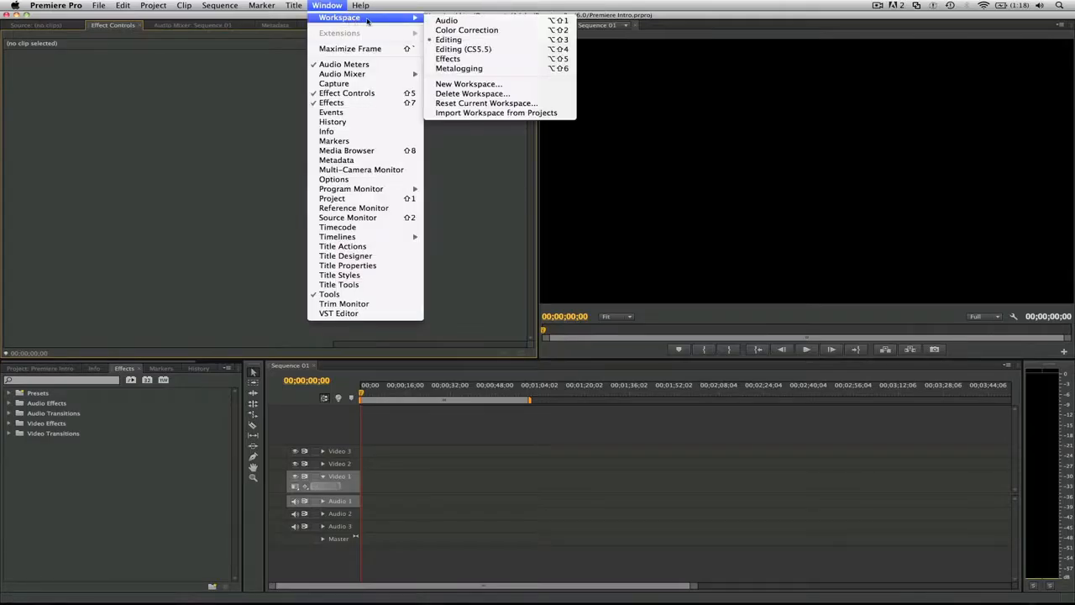
{"action": "left_click", "coordinate": [462, 49]}
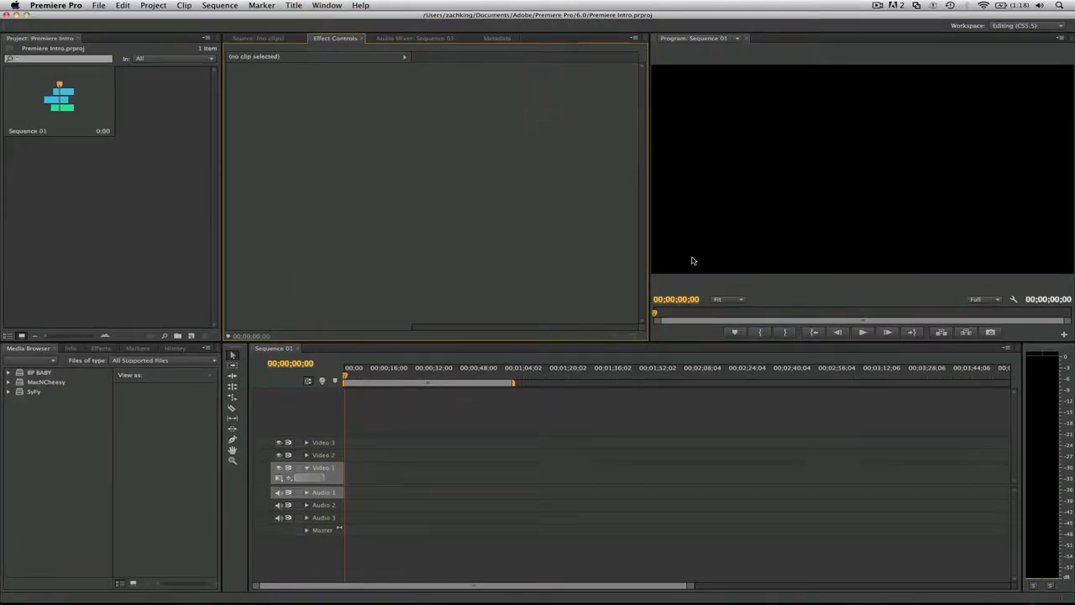
{"action": "left_click", "coordinate": [342, 4]}
{"action": "mouse_move", "coordinate": [343, 21]}
{"action": "left_click", "coordinate": [474, 21]}
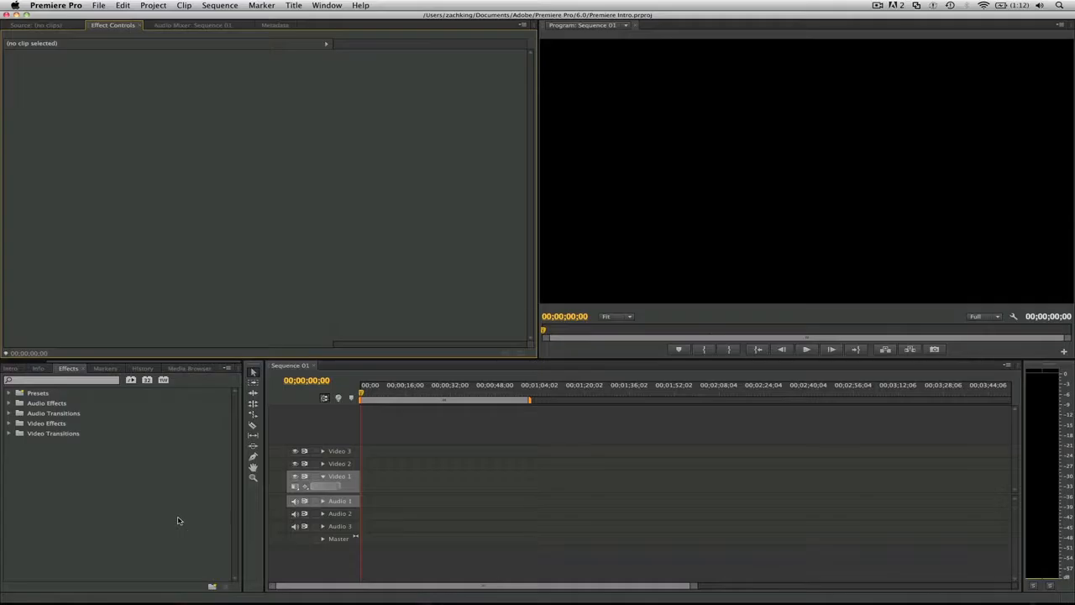
Step: Browse the BP BABY drive to the Premiere RC Chase folder and preview its heli 5 clip in the Source Monitor
{"action": "left_click", "coordinate": [183, 369]}
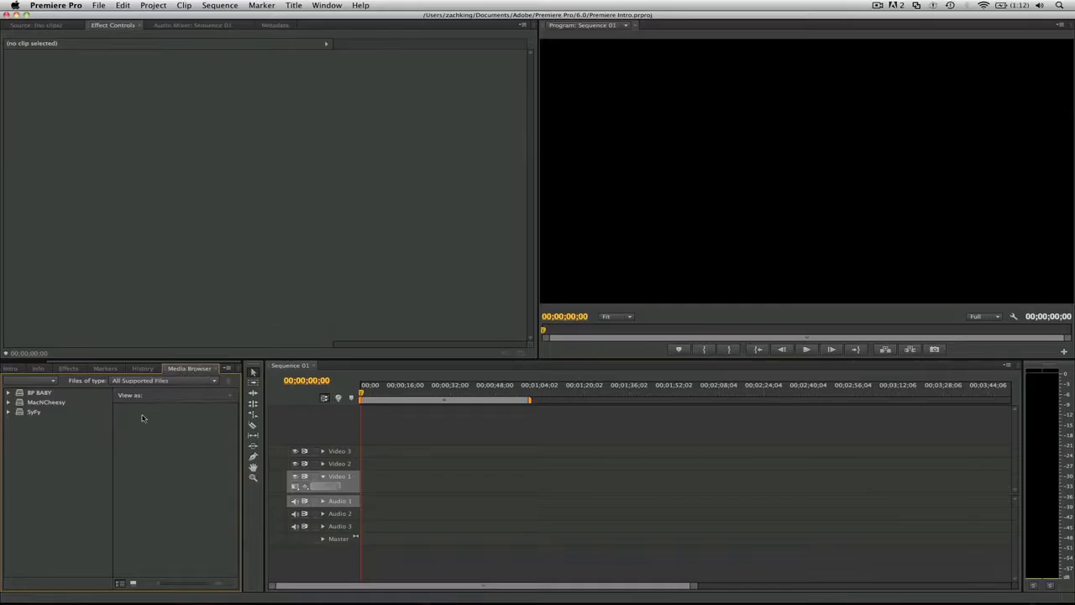
{"action": "left_click", "coordinate": [9, 392]}
{"action": "scroll", "coordinate": [61, 408], "scroll_direction": "down", "scroll_amount": 8}
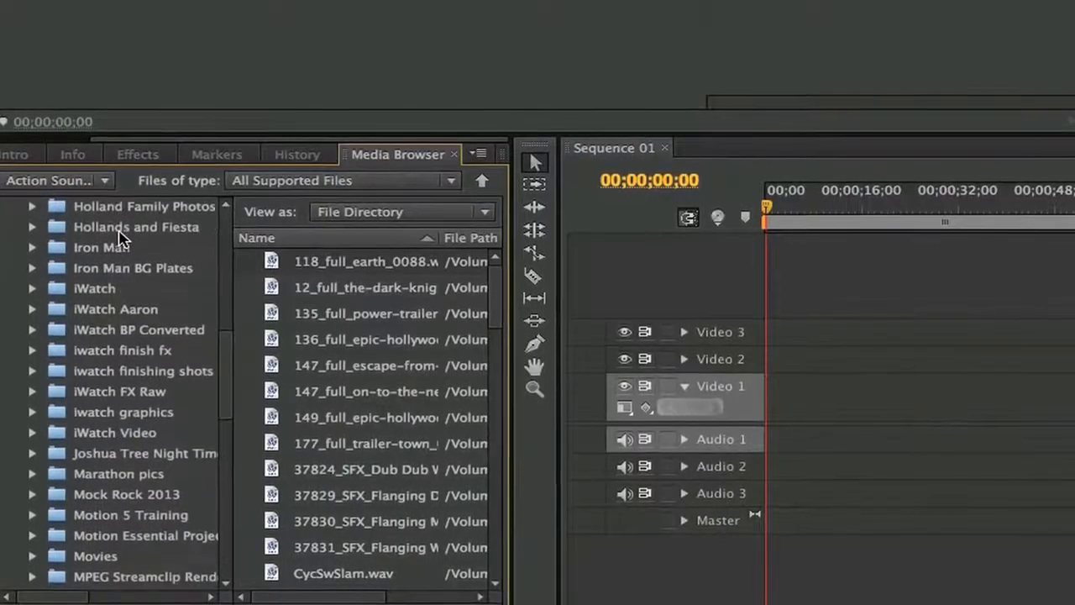
{"action": "scroll", "coordinate": [117, 237], "scroll_direction": "down", "scroll_amount": 2}
{"action": "scroll", "coordinate": [117, 238], "scroll_direction": "up", "scroll_amount": 5}
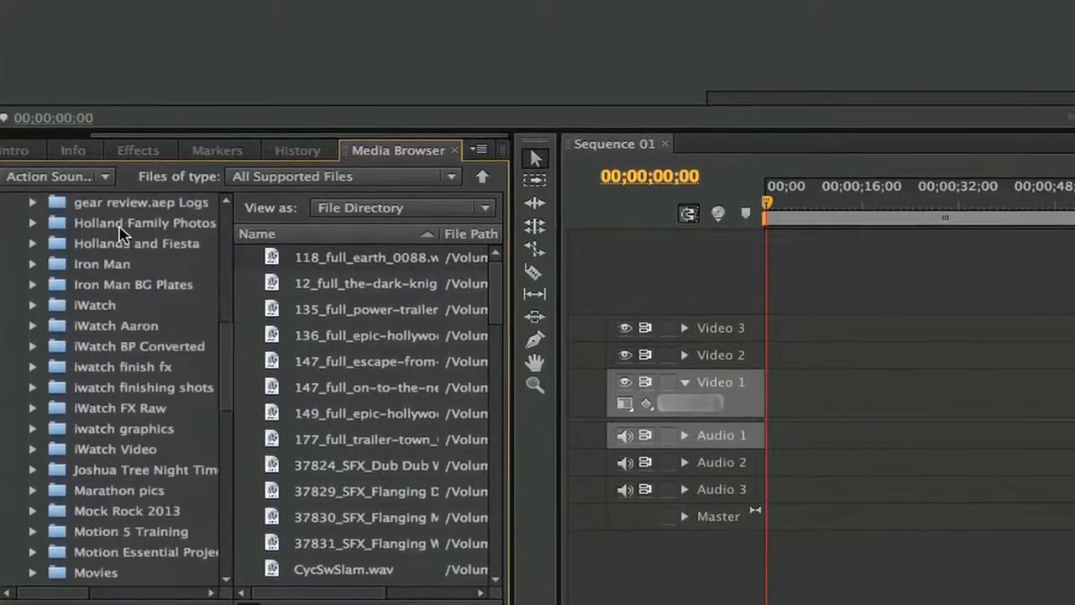
{"action": "scroll", "coordinate": [118, 238], "scroll_direction": "down", "scroll_amount": 2}
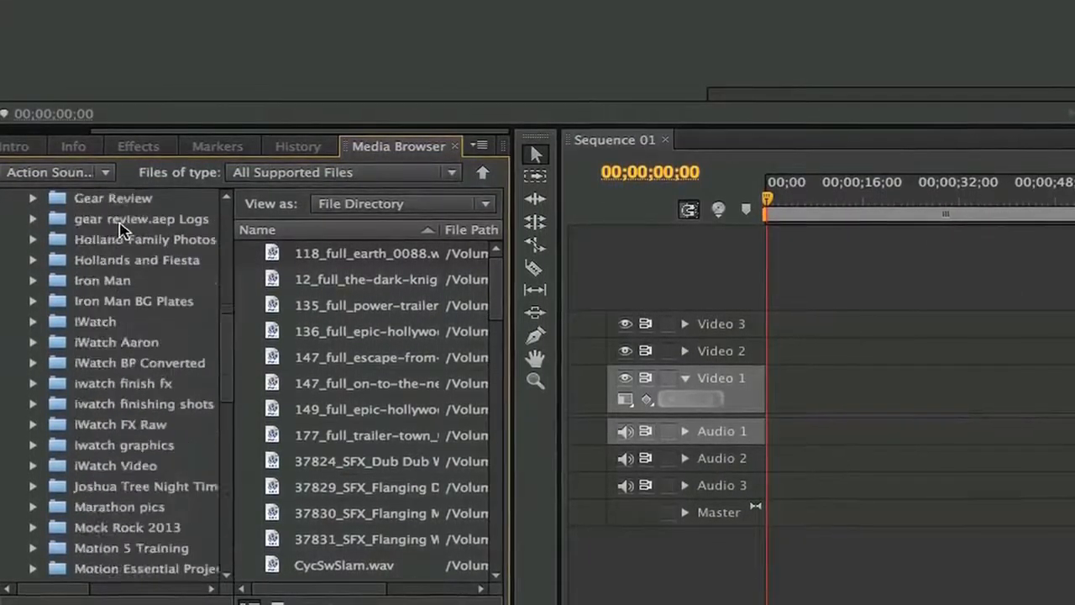
{"action": "scroll", "coordinate": [120, 227], "scroll_direction": "down", "scroll_amount": 6}
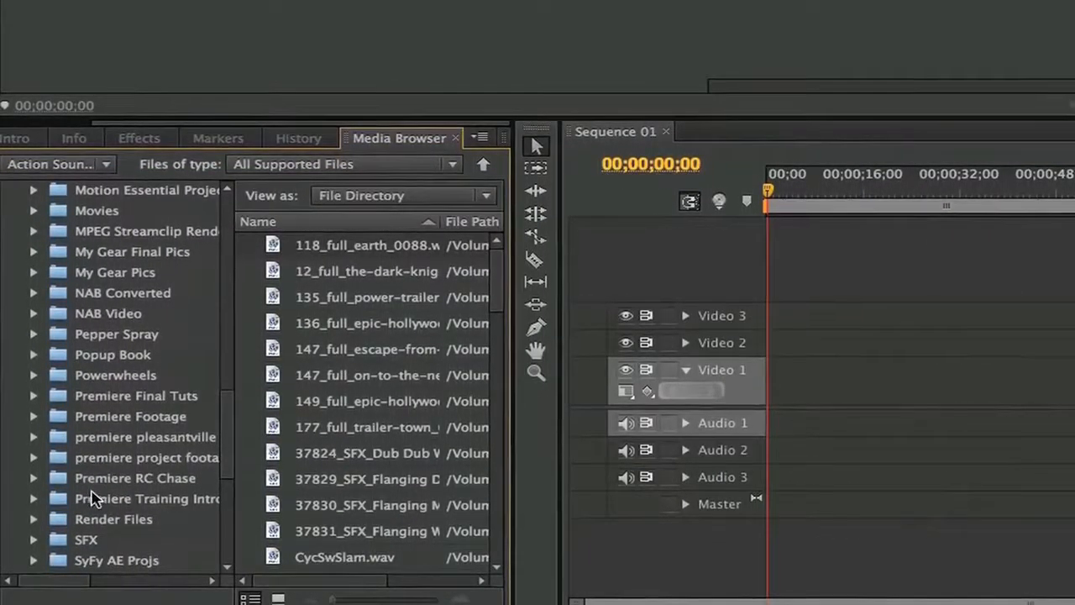
{"action": "left_click", "coordinate": [139, 477]}
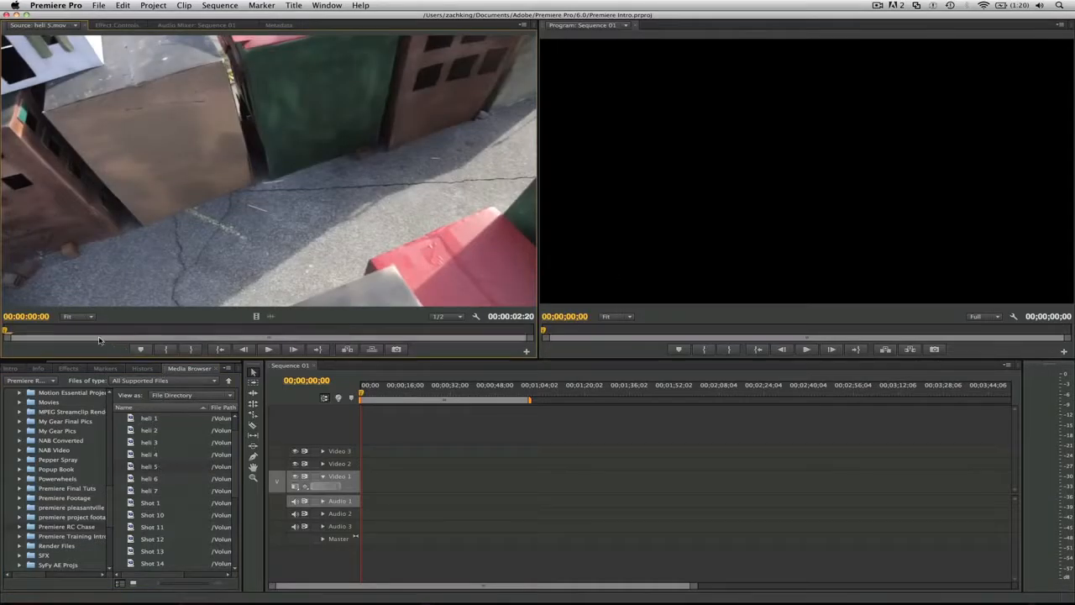
{"action": "left_click_drag", "start_coordinate": [88, 330], "coordinate": [345, 329]}
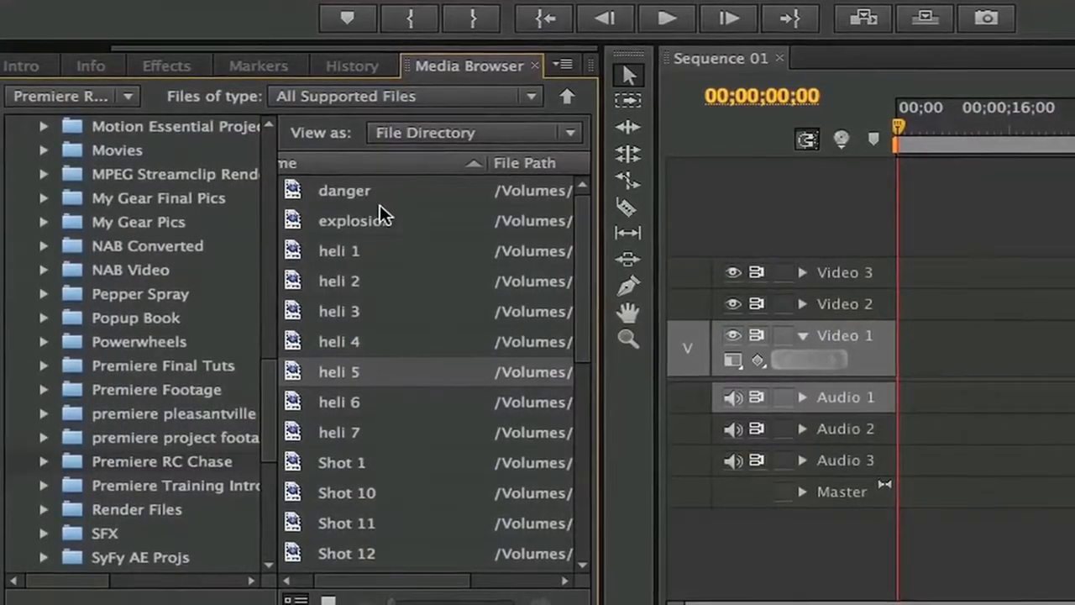
Step: Import explosion, heli 2, heli 5, heli 7 and Shots 1, 11, 16 and 18 into the project and save it
{"action": "left_click", "coordinate": [418, 216], "text": "super"}
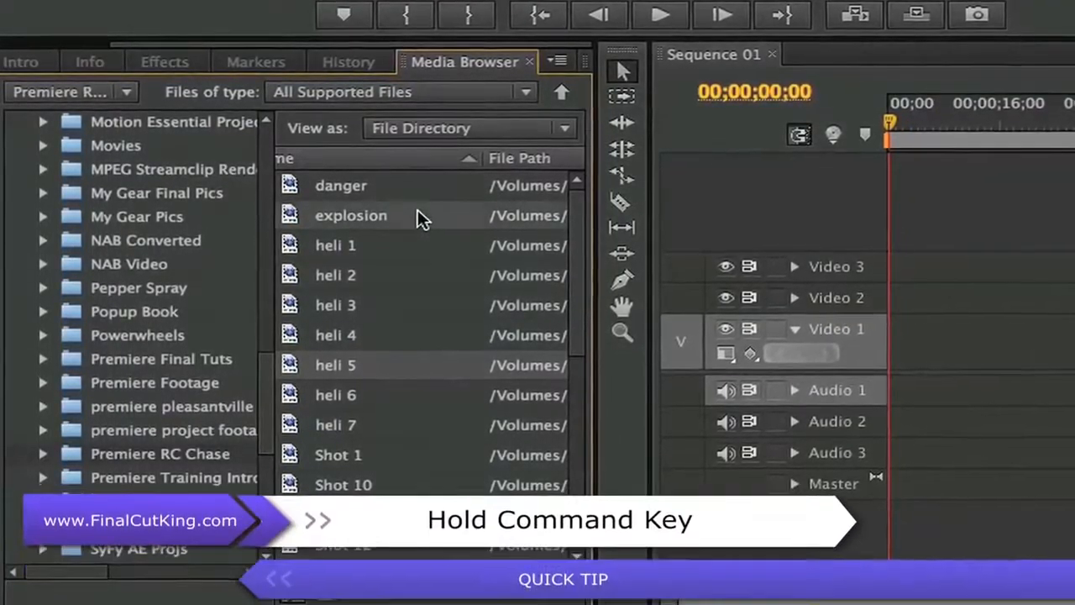
{"action": "left_click", "coordinate": [401, 273], "text": "super"}
{"action": "left_click", "coordinate": [375, 445], "text": "super"}
{"action": "left_click", "coordinate": [361, 420], "text": "super"}
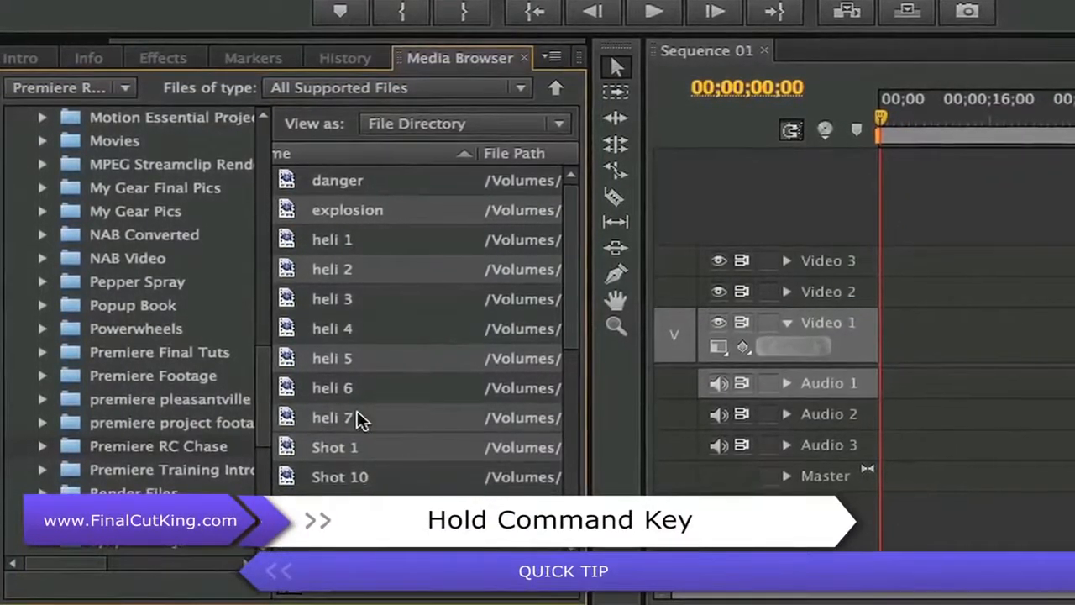
{"action": "scroll", "coordinate": [352, 454], "scroll_direction": "down", "scroll_amount": 3}
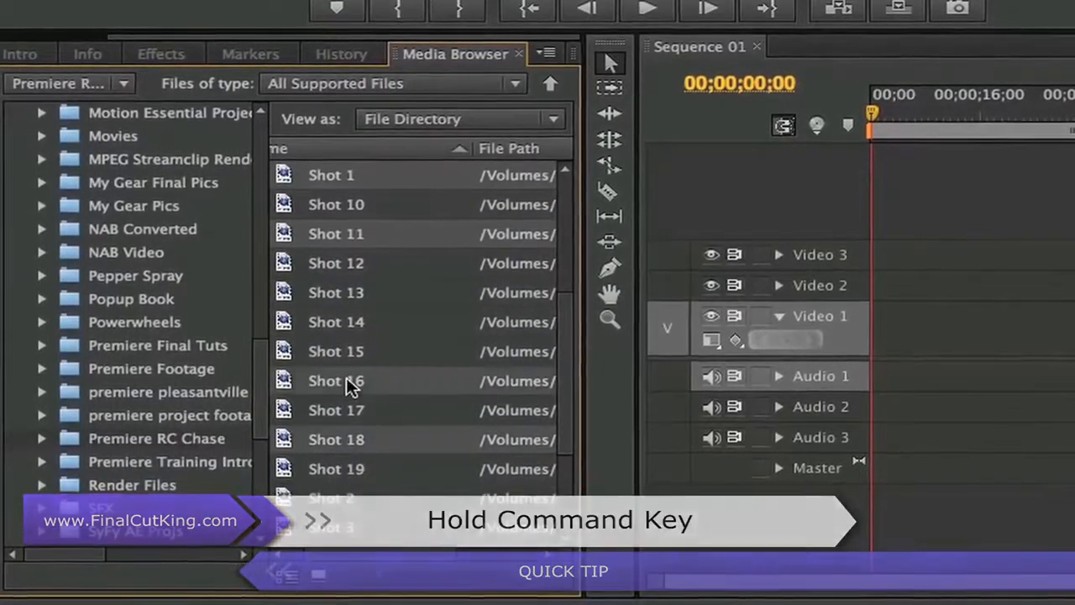
{"action": "right_click", "coordinate": [400, 388]}
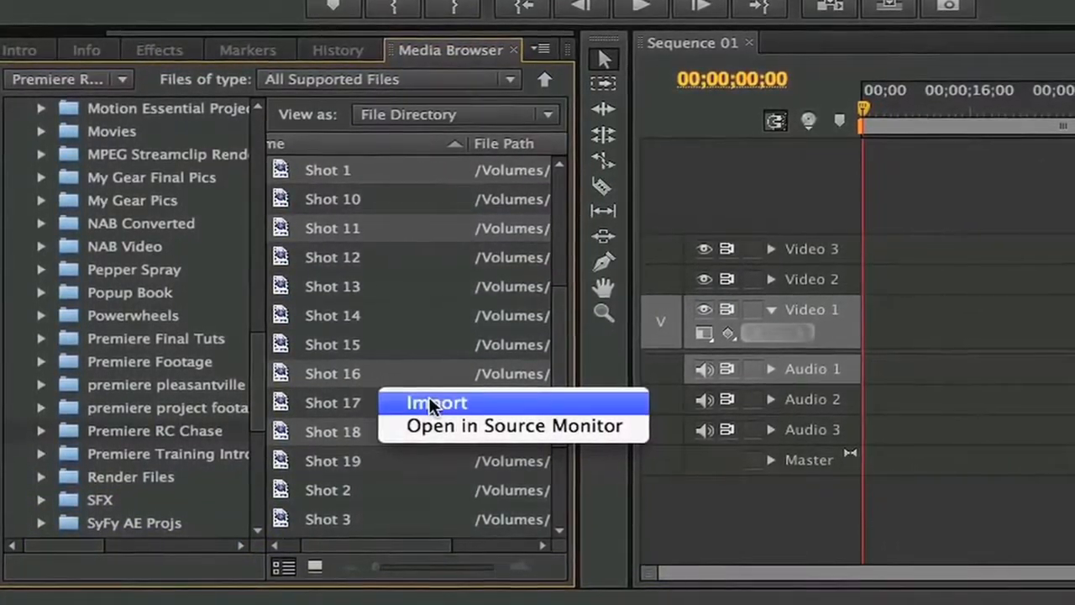
{"action": "left_click", "coordinate": [430, 398]}
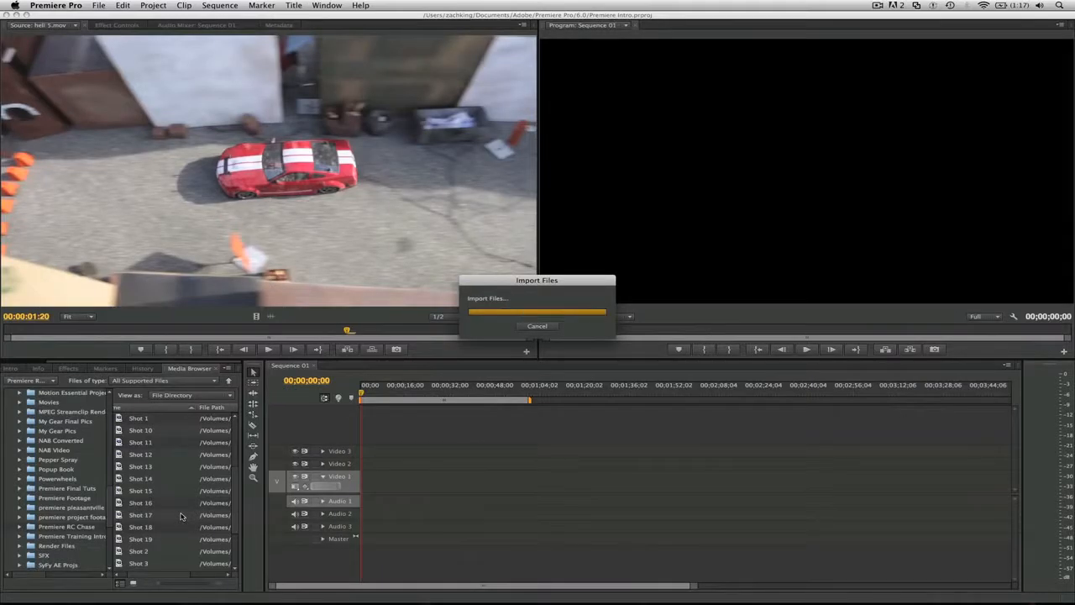
{"action": "key", "text": "super+s"}
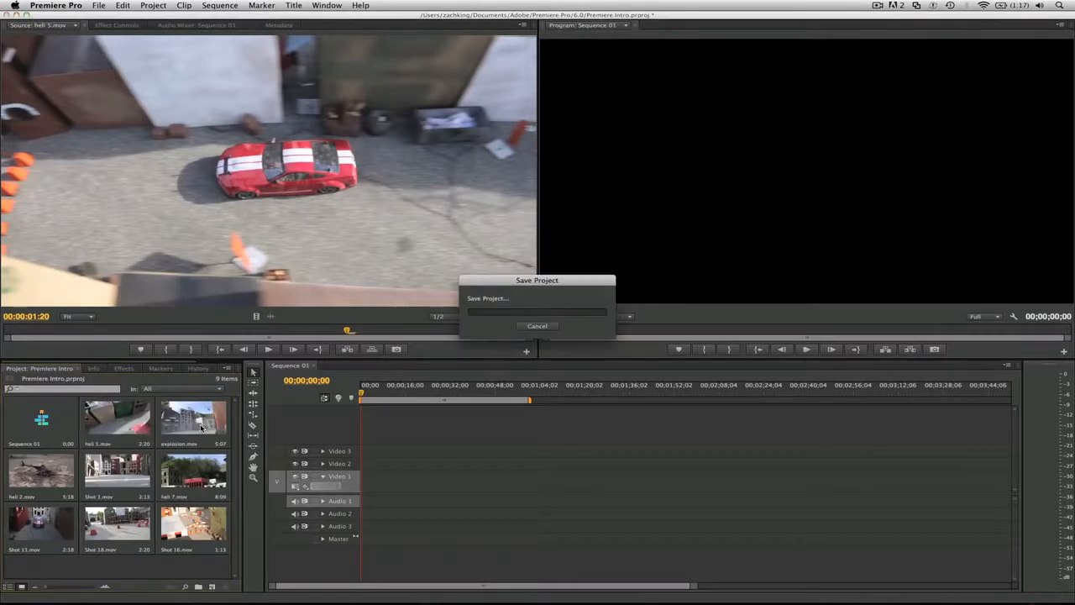
Step: Open explosion.mov in the Source Monitor, scrub through it and play a section from 00:00:01:00
{"action": "double_click", "coordinate": [200, 427]}
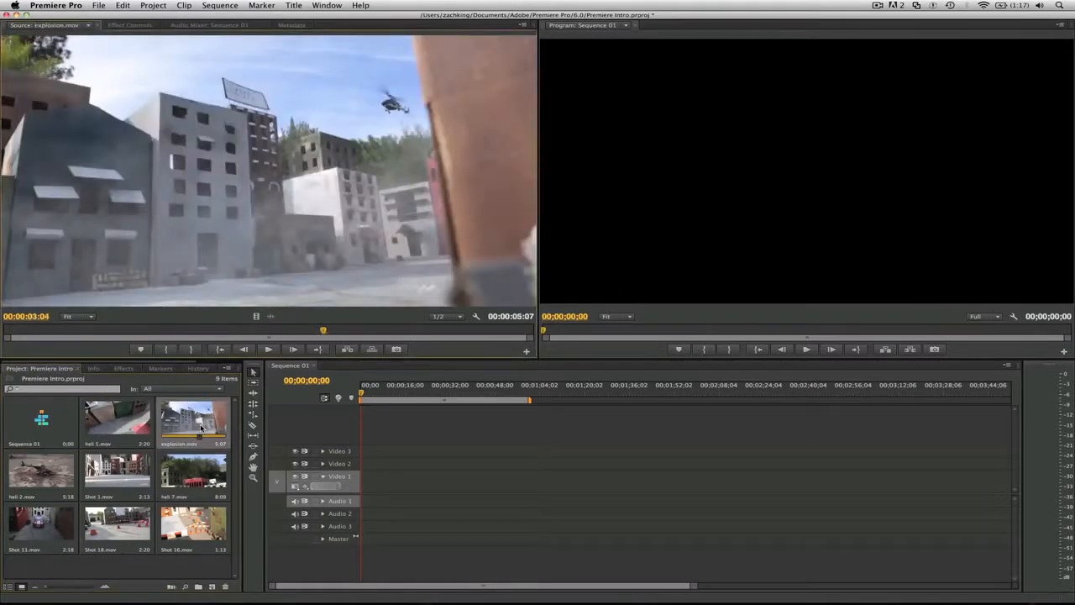
{"action": "left_click_drag", "start_coordinate": [34, 334], "coordinate": [160, 330]}
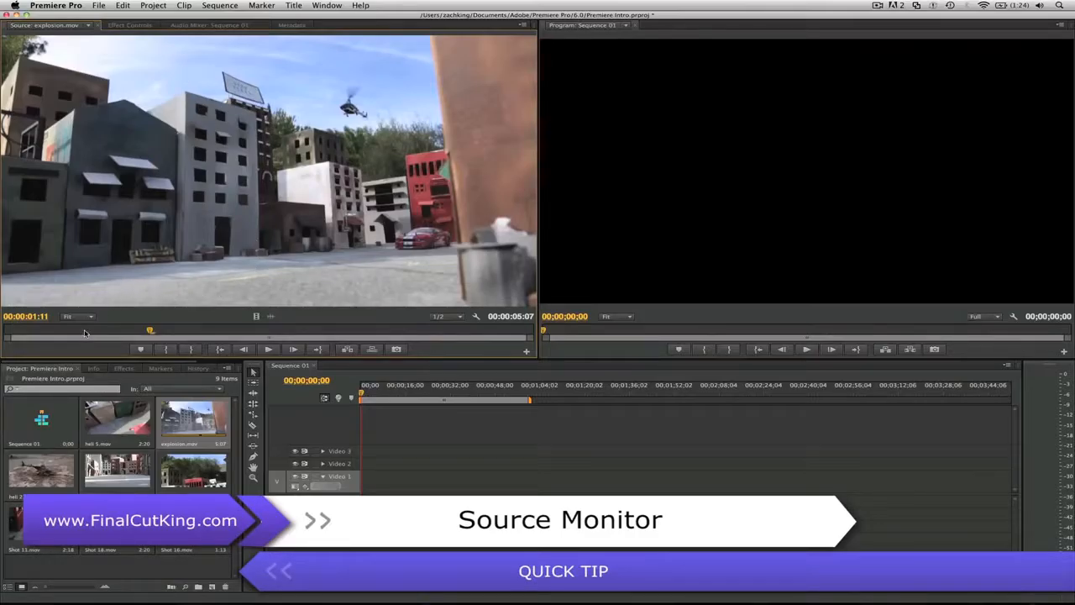
{"action": "mouse_move", "coordinate": [84, 333]}
{"action": "left_mouse_down"}
{"action": "mouse_move", "coordinate": [118, 333]}
{"action": "mouse_move", "coordinate": [105, 333]}
{"action": "left_mouse_up"}
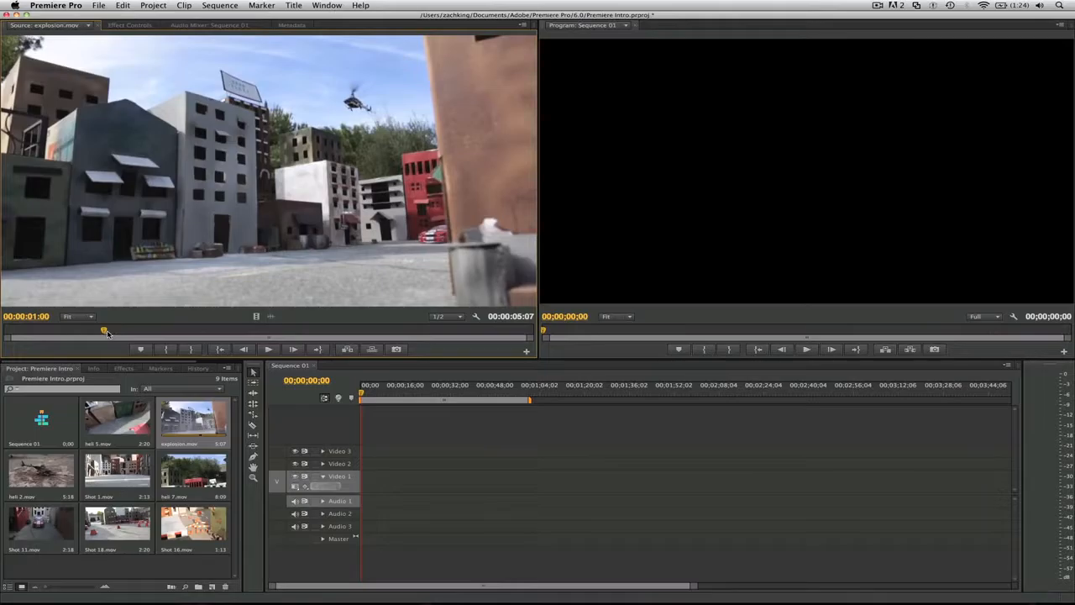
{"action": "key", "text": "space"}
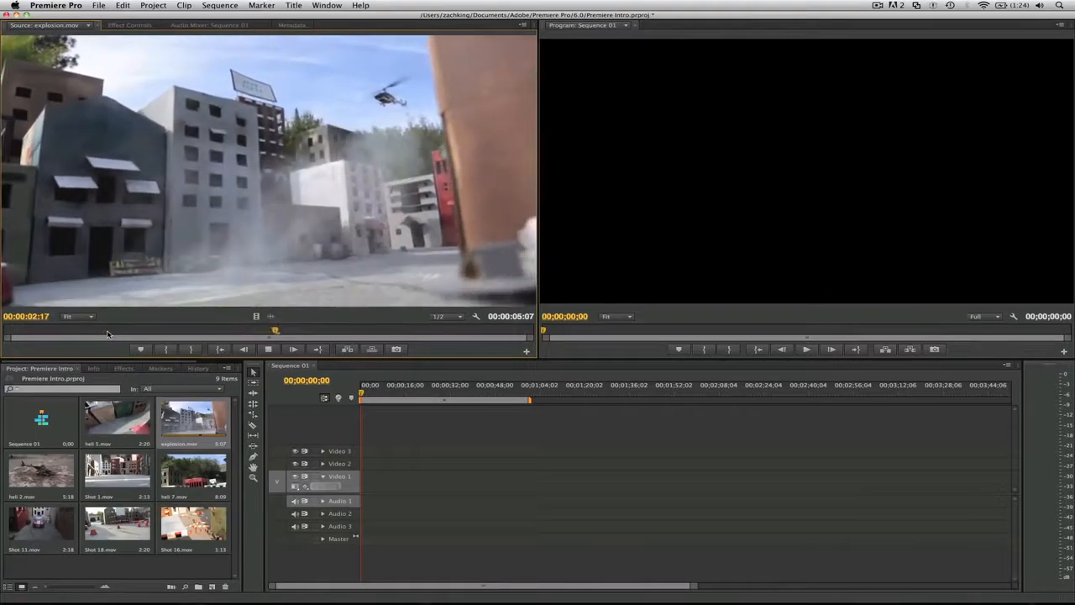
{"action": "key", "text": "space"}
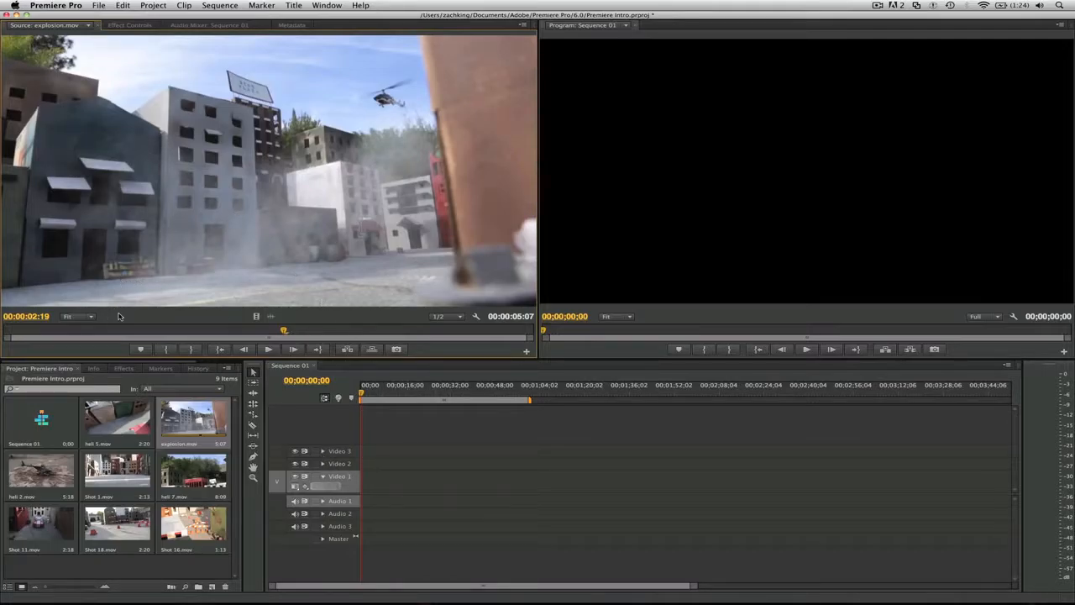
Step: Review explosion.mov by scrubbing, stepping frame by frame in both directions, and playing it forward and in reverse
{"action": "left_click_drag", "start_coordinate": [133, 331], "coordinate": [141, 330]}
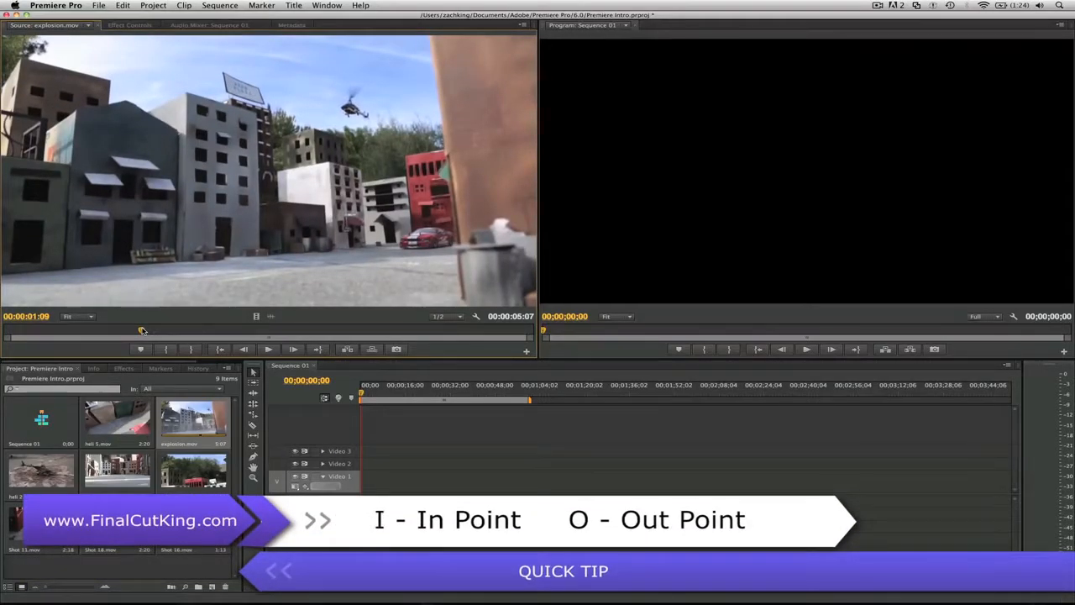
{"action": "key", "text": "space"}
{"action": "key", "text": "space"}
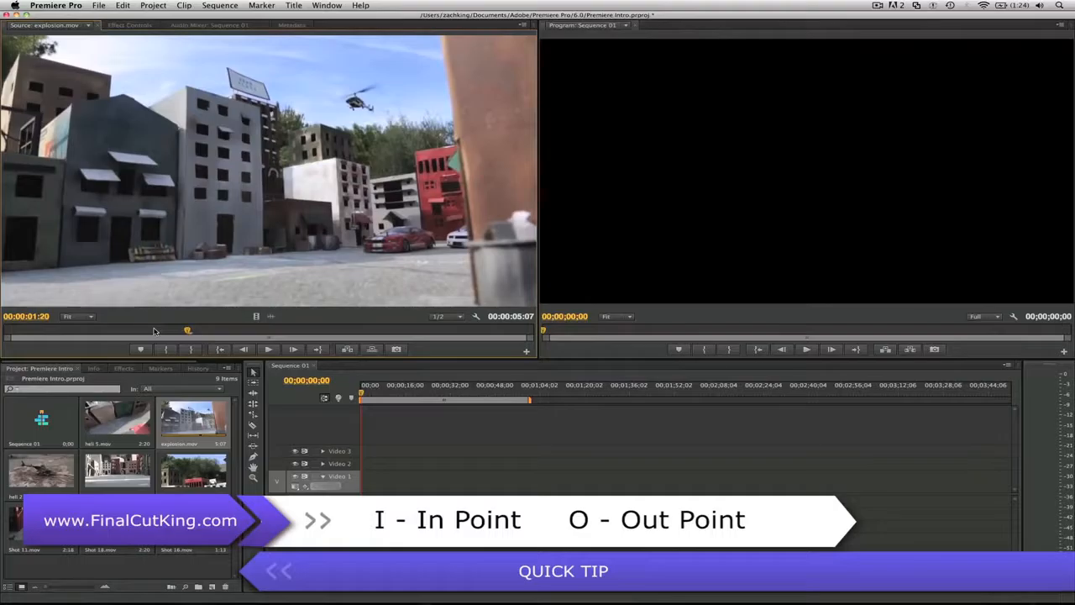
{"action": "key", "text": "Left"}
{"action": "key", "text": "Left"}
{"action": "key", "text": "Left"}
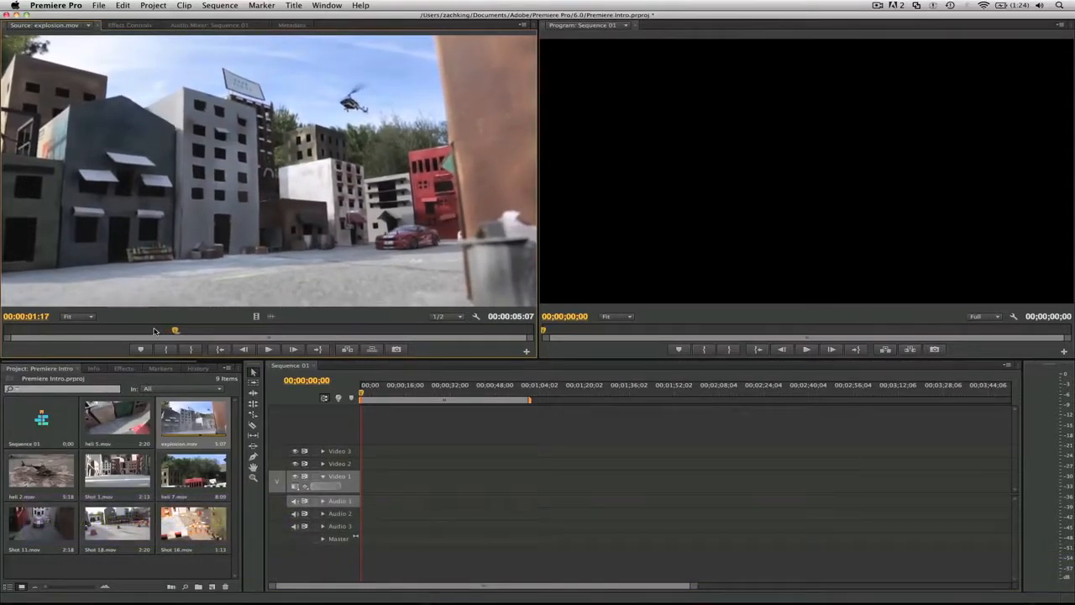
{"action": "key", "text": "Right"}
{"action": "key", "text": "Right"}
{"action": "key", "text": "Right"}
{"action": "key", "text": "Right"}
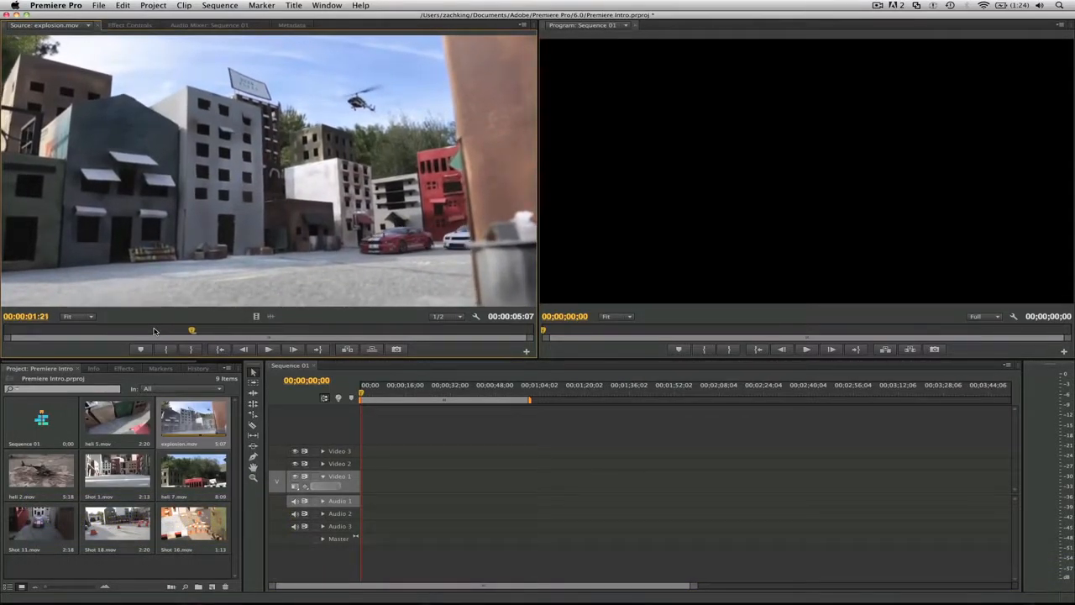
{"action": "key", "text": "l"}
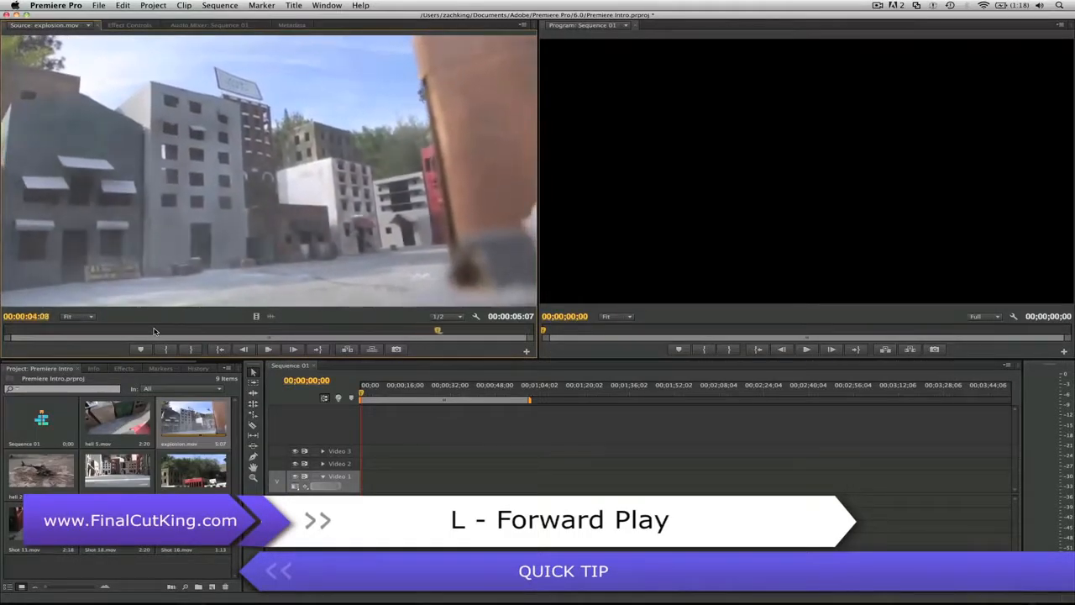
{"action": "key", "text": "j"}
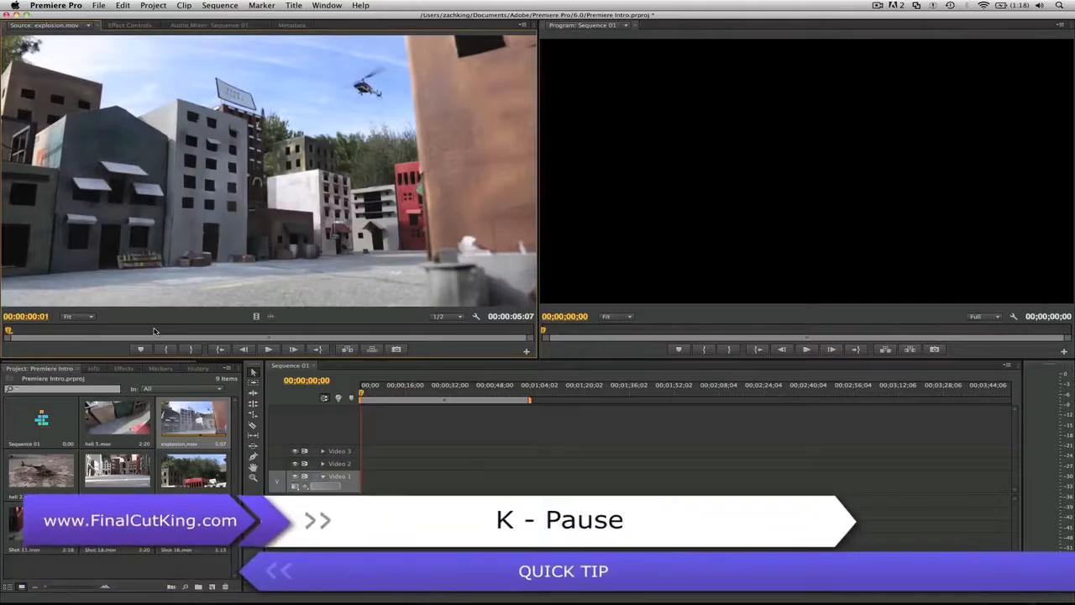
Step: Play explosion.mov up to 00:00:01:08 and set its In point there
{"action": "key", "text": "l"}
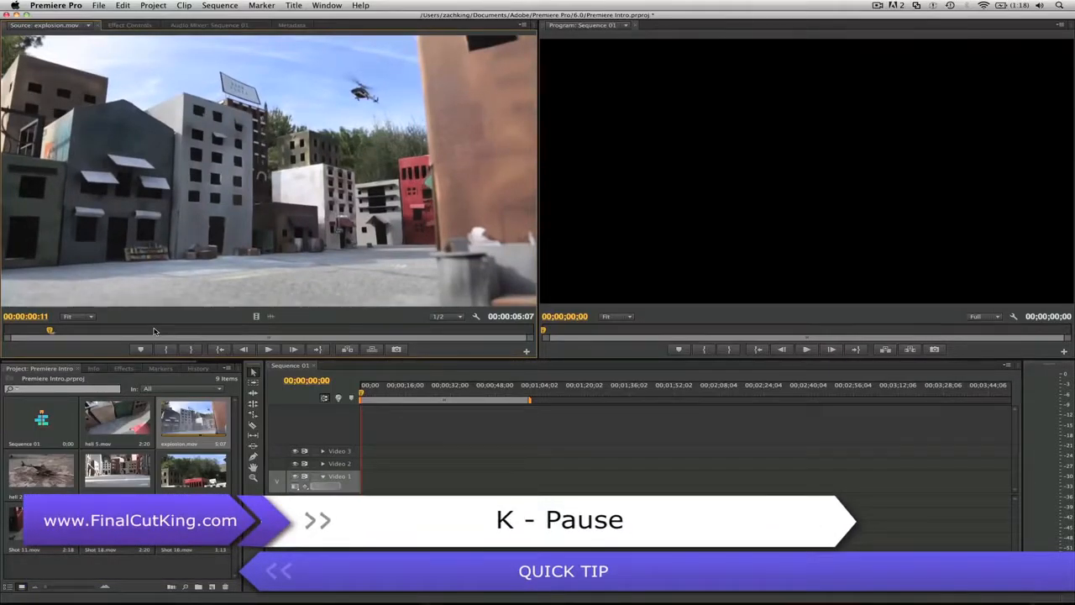
{"action": "key", "text": "k"}
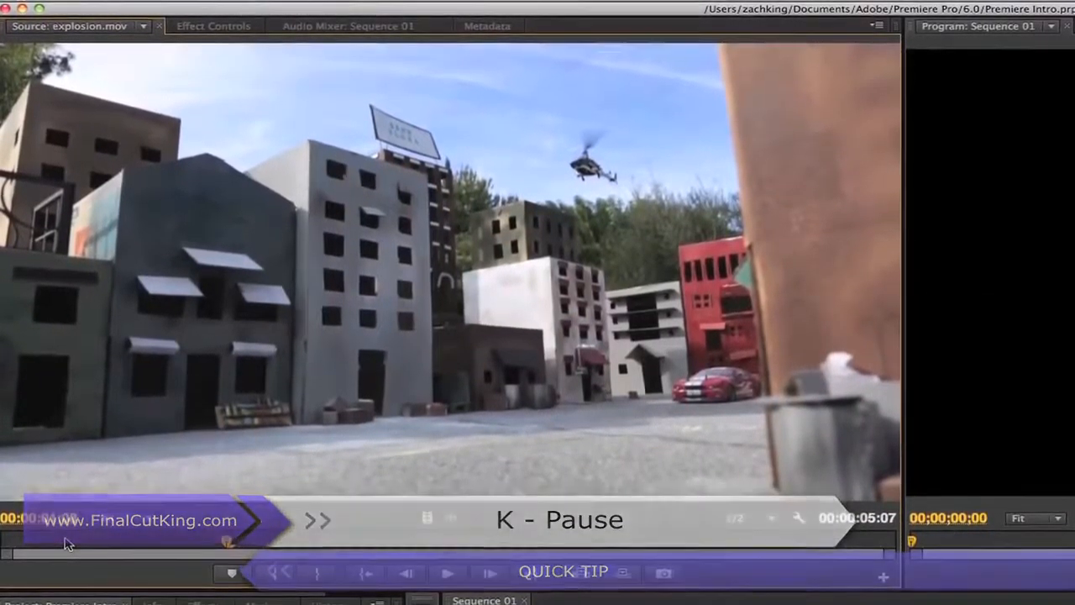
{"action": "key", "text": "i"}
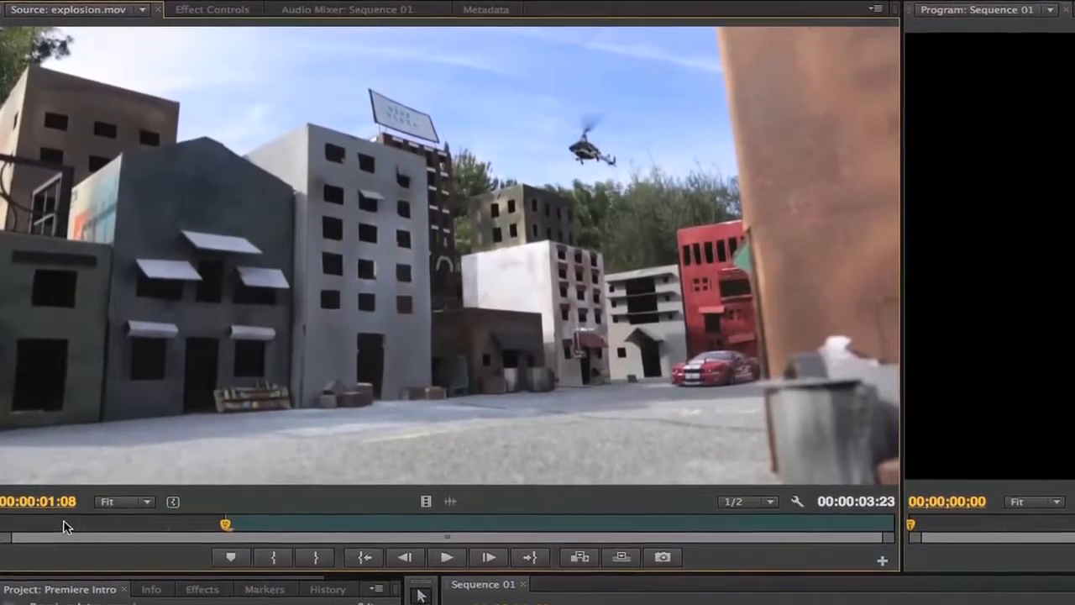
Step: Play explosion.mov forward, step back to 00:00:02:16 and set its Out point there
{"action": "key", "text": "l"}
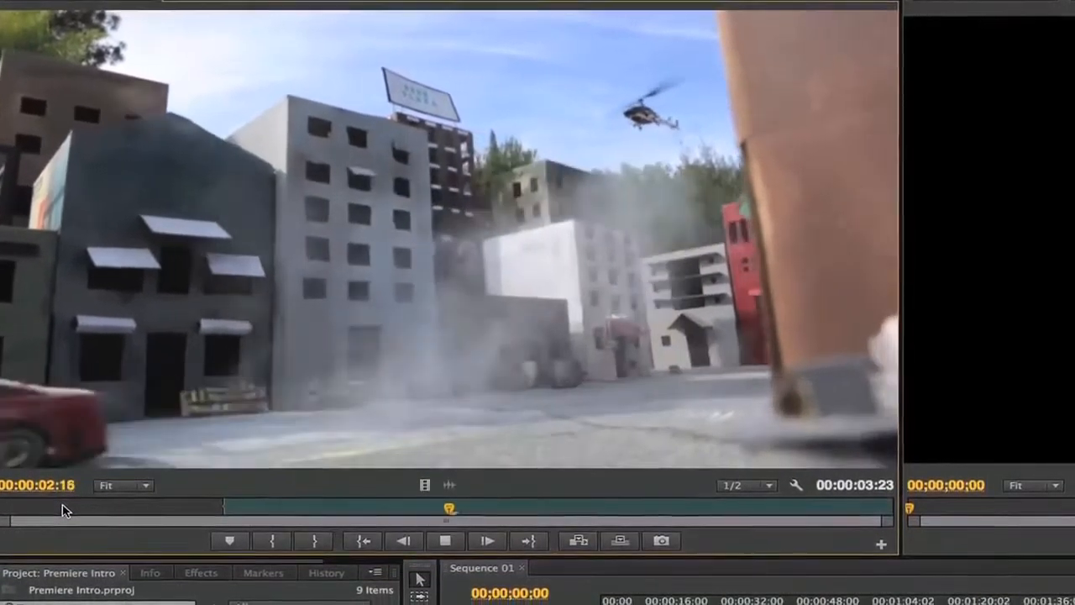
{"action": "key", "text": "k"}
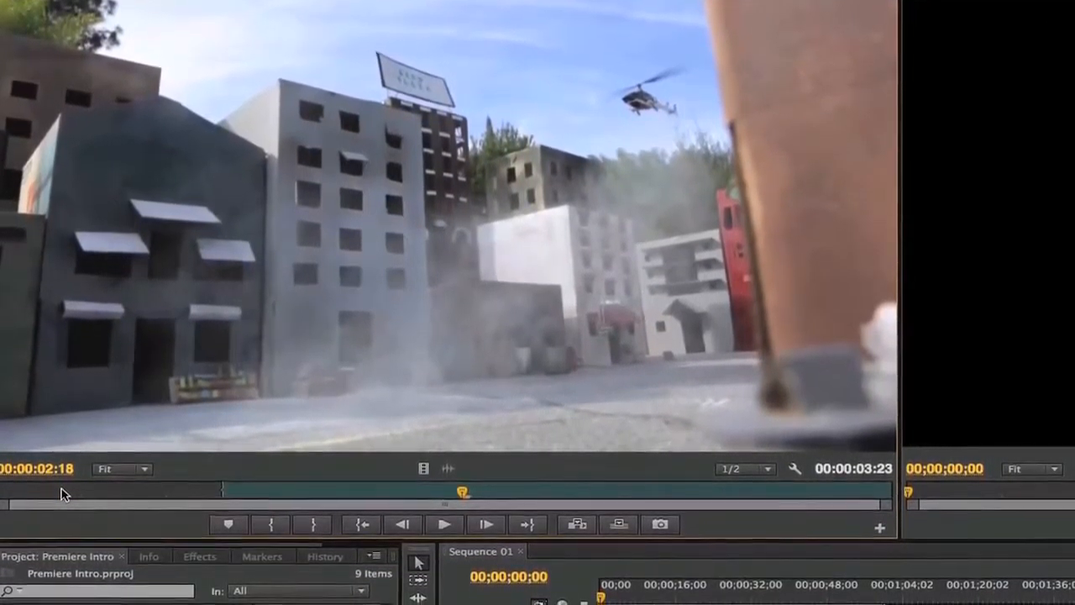
{"action": "key", "text": "Left"}
{"action": "key", "text": "Left"}
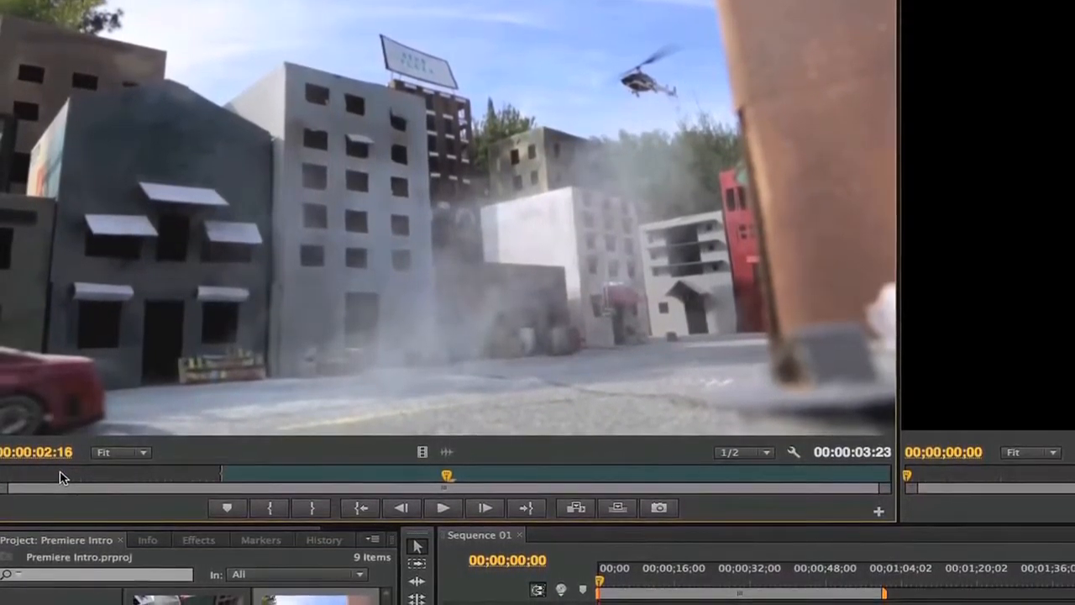
{"action": "key", "text": "o"}
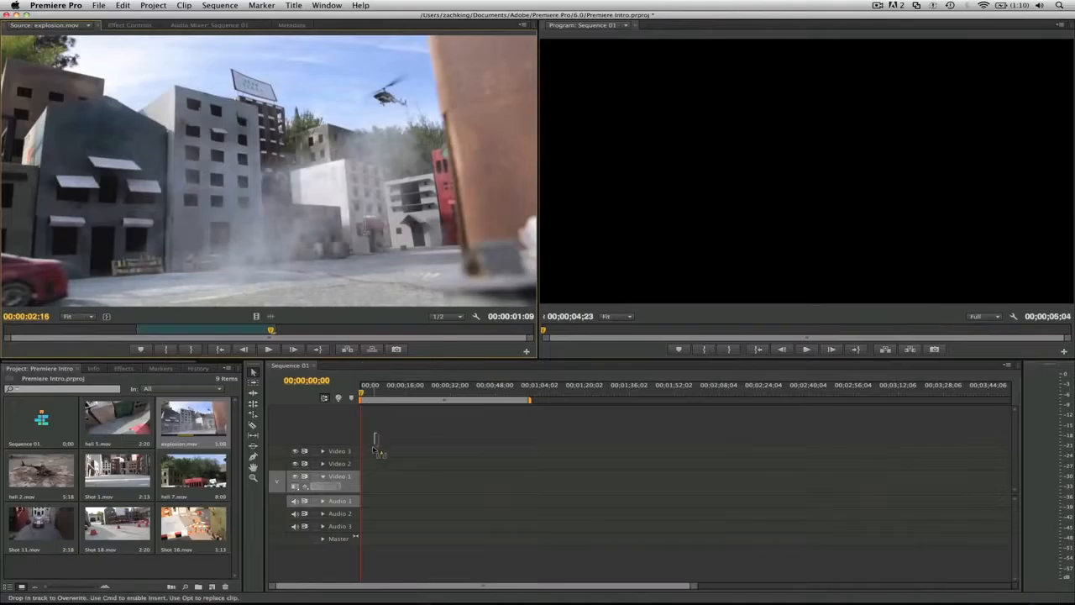
Step: Place the marked explosion.mov section at the start of Video 1 and change the sequence settings to match the clip
{"action": "left_click_drag", "start_coordinate": [367, 484], "coordinate": [366, 483]}
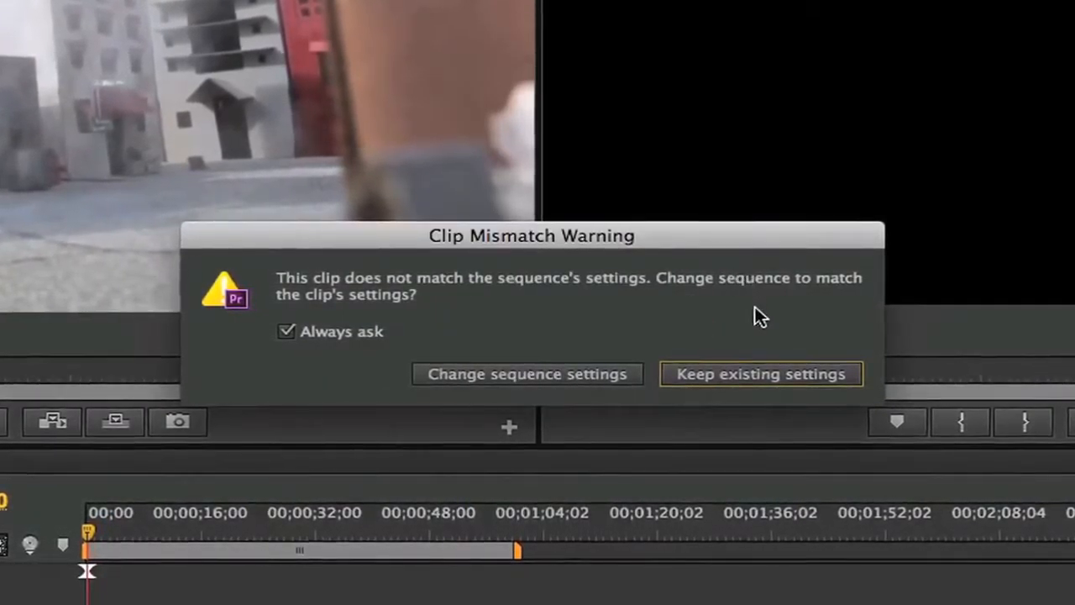
{"action": "left_click", "coordinate": [598, 379]}
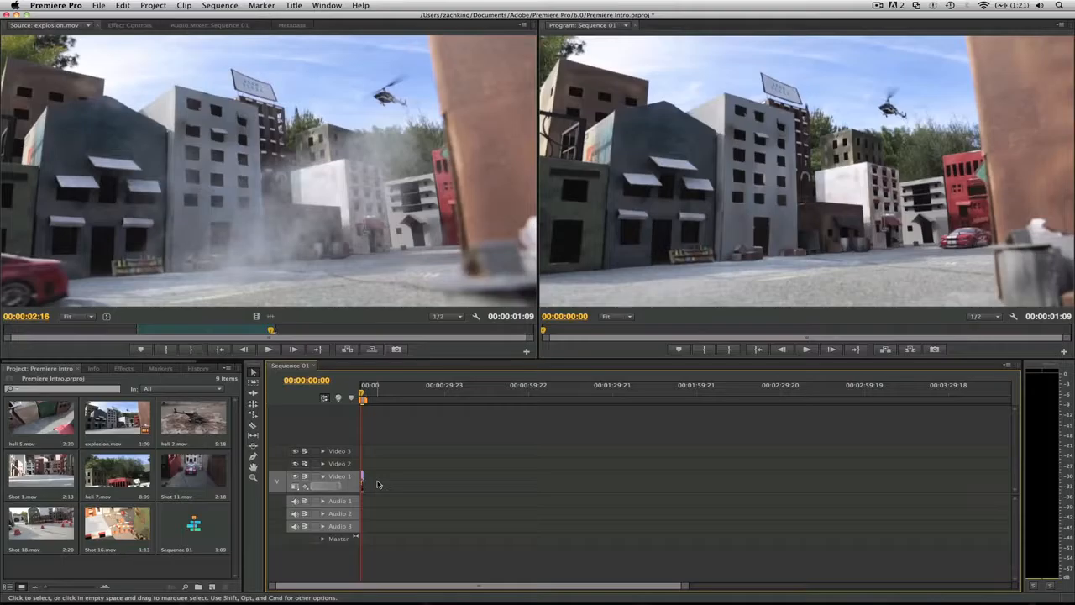
Step: View the sequence zoomed in, zoomed out and fitted to the timeline, and play and scrub through explosion.mov
{"action": "key", "text": "="}
{"action": "key", "text": "="}
{"action": "key", "text": "="}
{"action": "key", "text": "="}
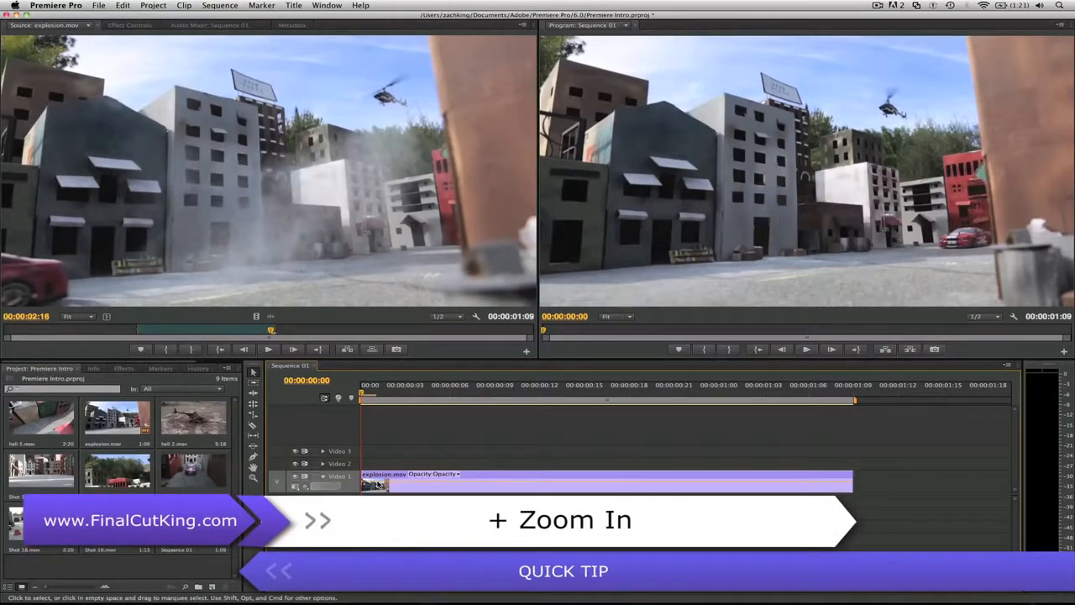
{"action": "key", "text": "-"}
{"action": "key", "text": "-"}
{"action": "key", "text": "-"}
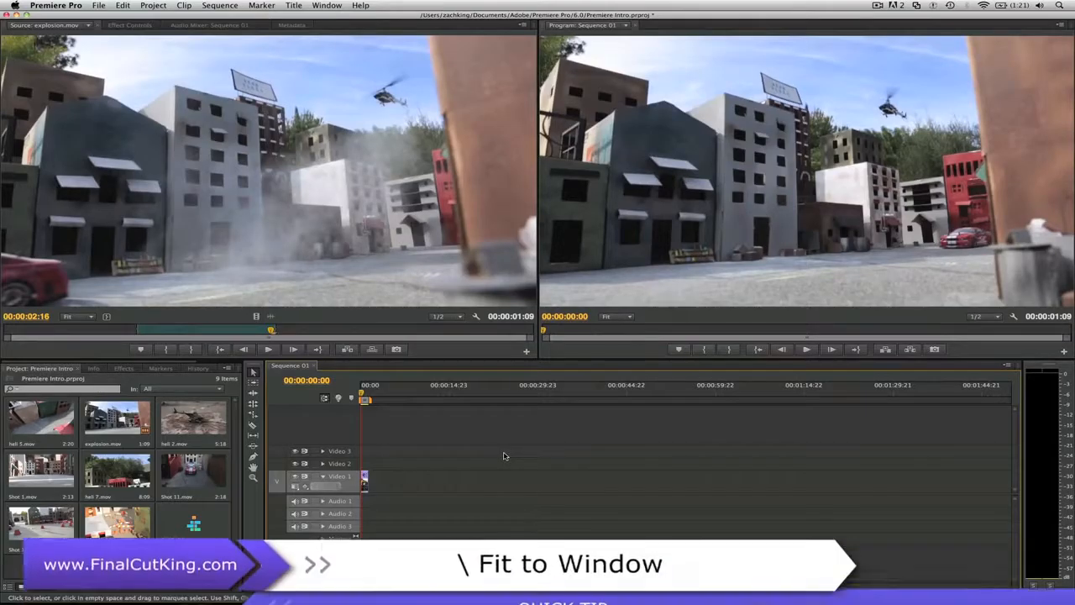
{"action": "key", "text": "backslash"}
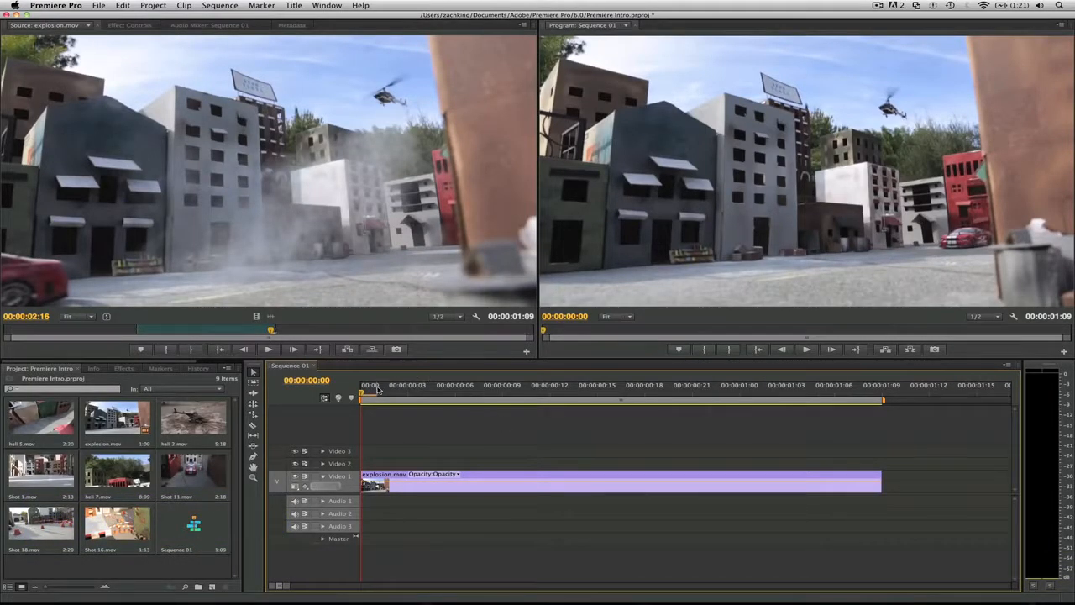
{"action": "key", "text": "space"}
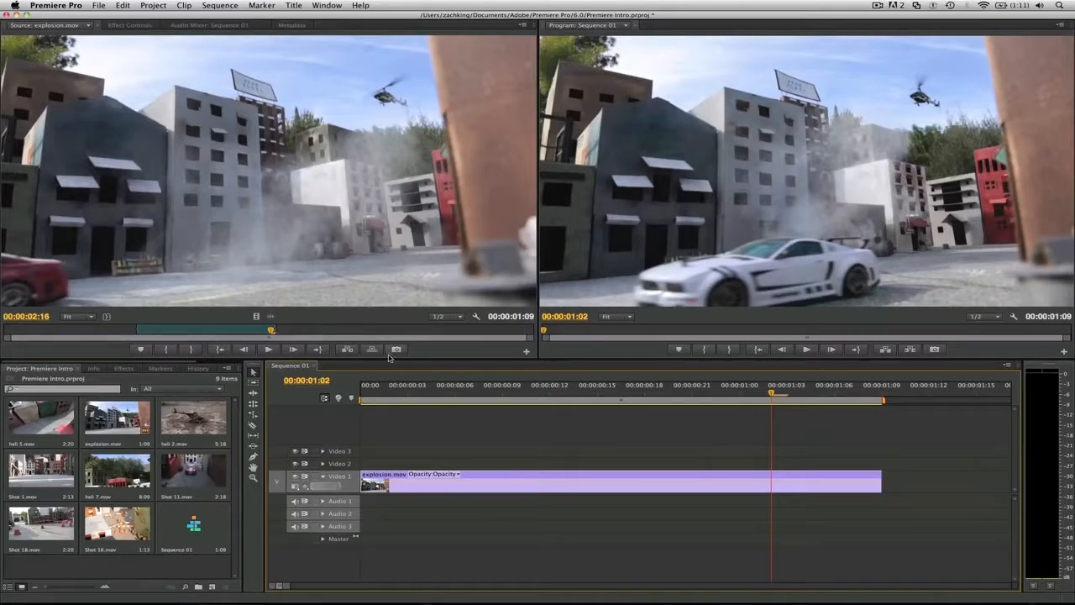
{"action": "left_click_drag", "start_coordinate": [389, 396], "coordinate": [687, 346]}
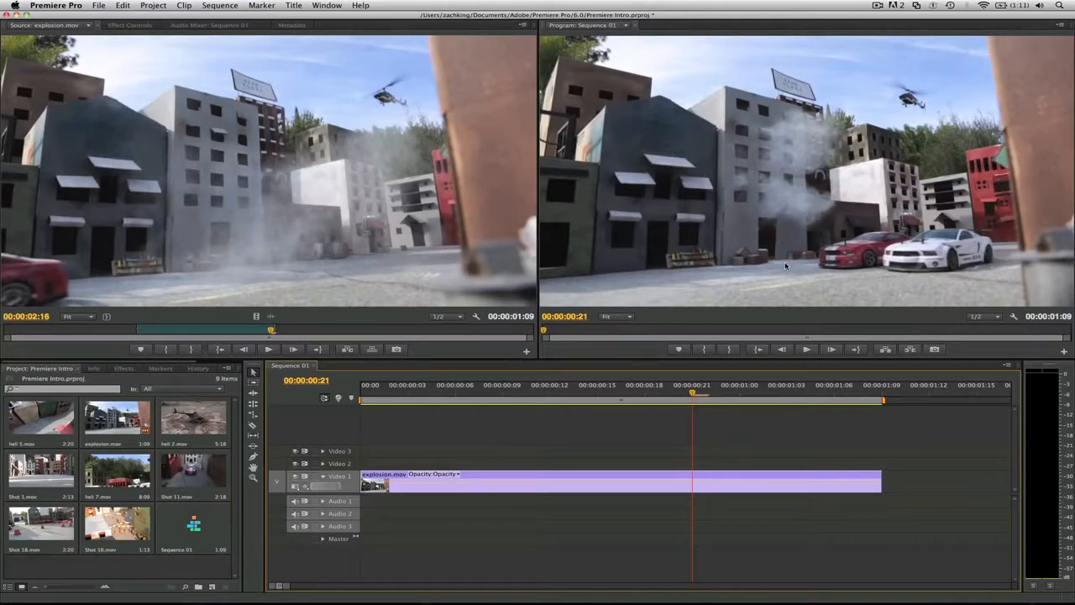
Step: Open heli 2.mov in the Source Monitor and mark its section from 00:00:03:04 to 00:00:05:00
{"action": "double_click", "coordinate": [207, 421]}
{"action": "mouse_move", "coordinate": [89, 331]}
{"action": "left_mouse_down"}
{"action": "mouse_move", "coordinate": [111, 331]}
{"action": "mouse_move", "coordinate": [84, 330]}
{"action": "left_mouse_up"}
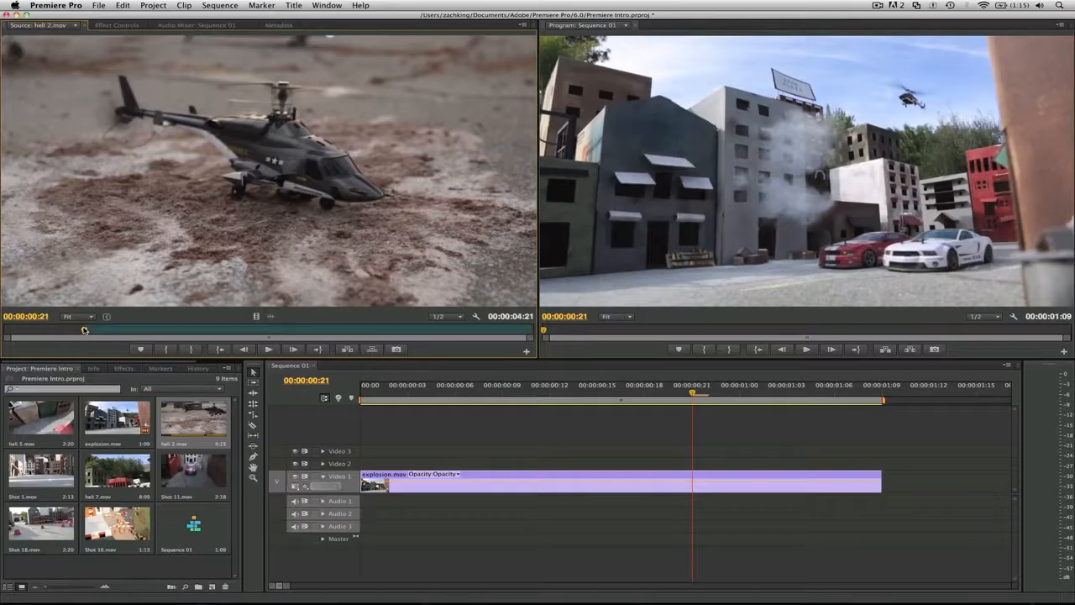
{"action": "key", "text": "space"}
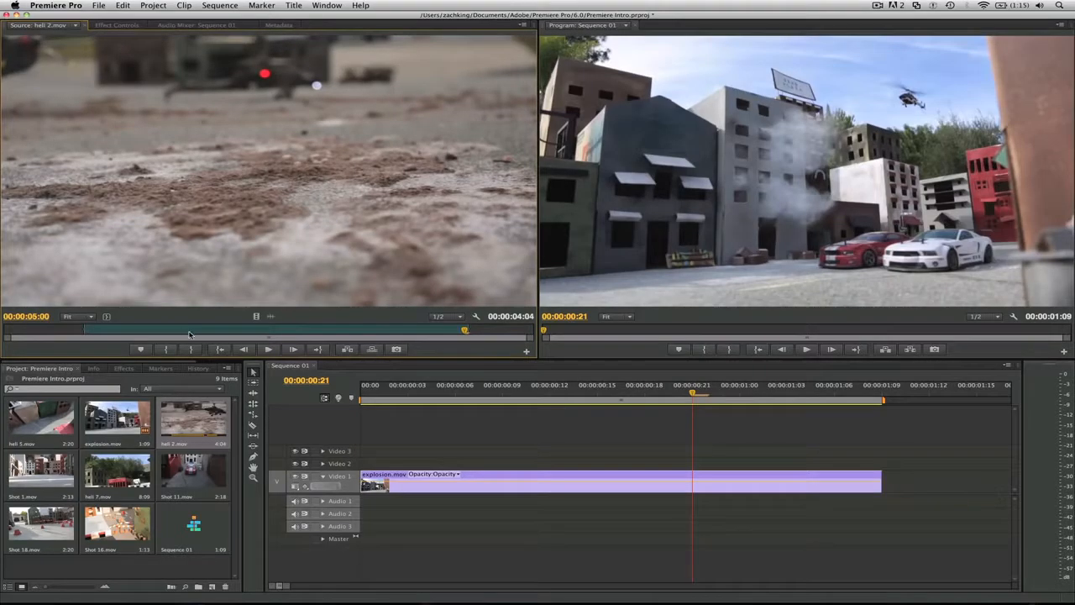
{"action": "left_click_drag", "start_coordinate": [188, 334], "coordinate": [294, 331]}
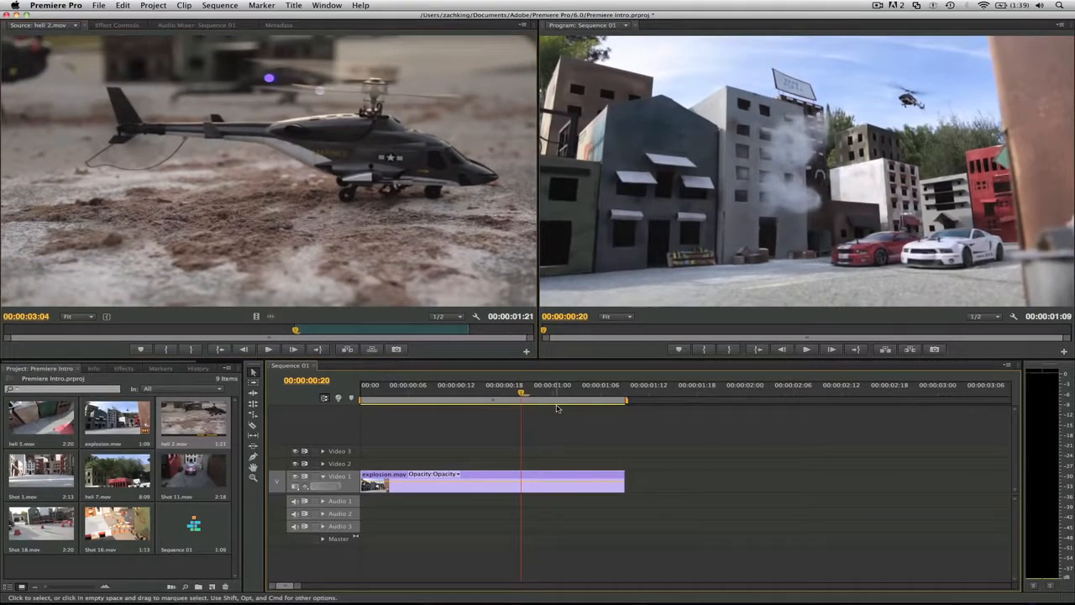
{"action": "key", "text": "cmd+s"}
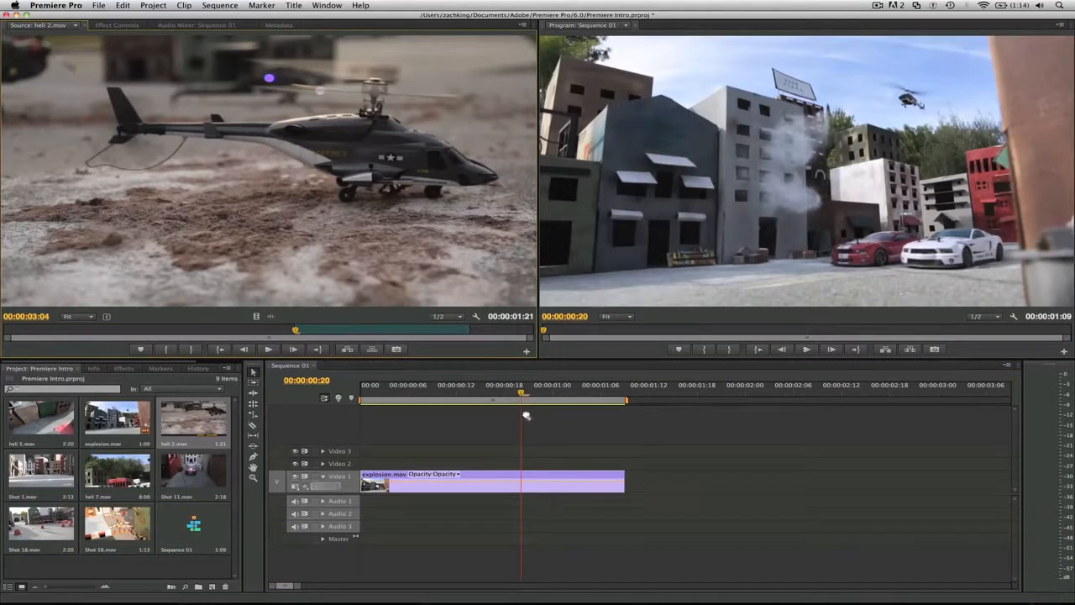
Step: Try overwriting the end of explosion.mov with heli 2.mov at 00:00:00:20 on Video 1, and undo the placement
{"action": "left_click_drag", "start_coordinate": [526, 414], "coordinate": [531, 489]}
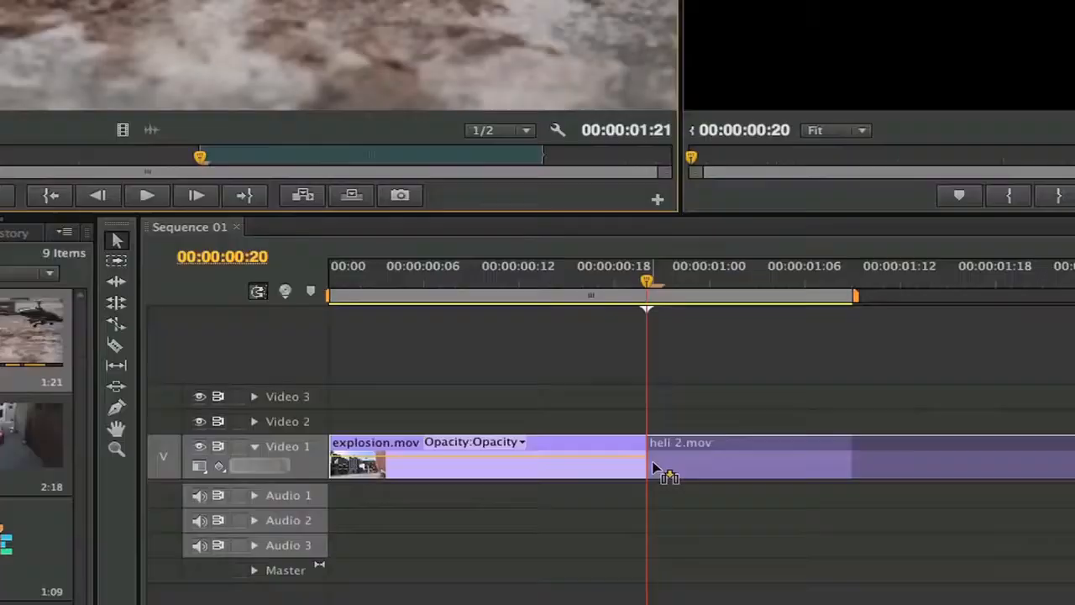
{"action": "left_click_drag", "start_coordinate": [642, 457], "coordinate": [644, 457]}
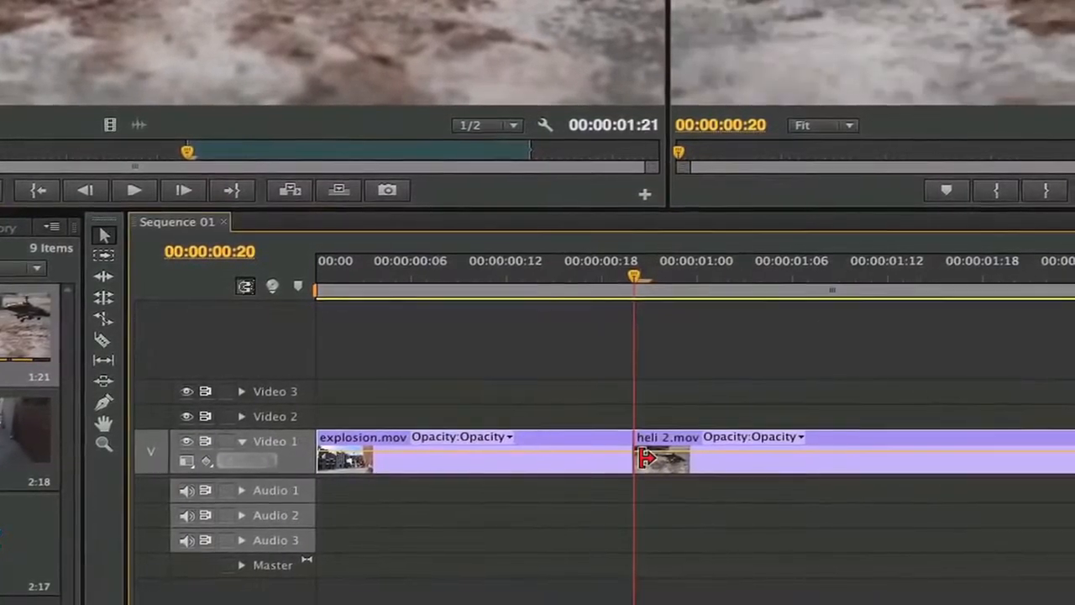
{"action": "left_click_drag", "start_coordinate": [611, 277], "coordinate": [670, 274]}
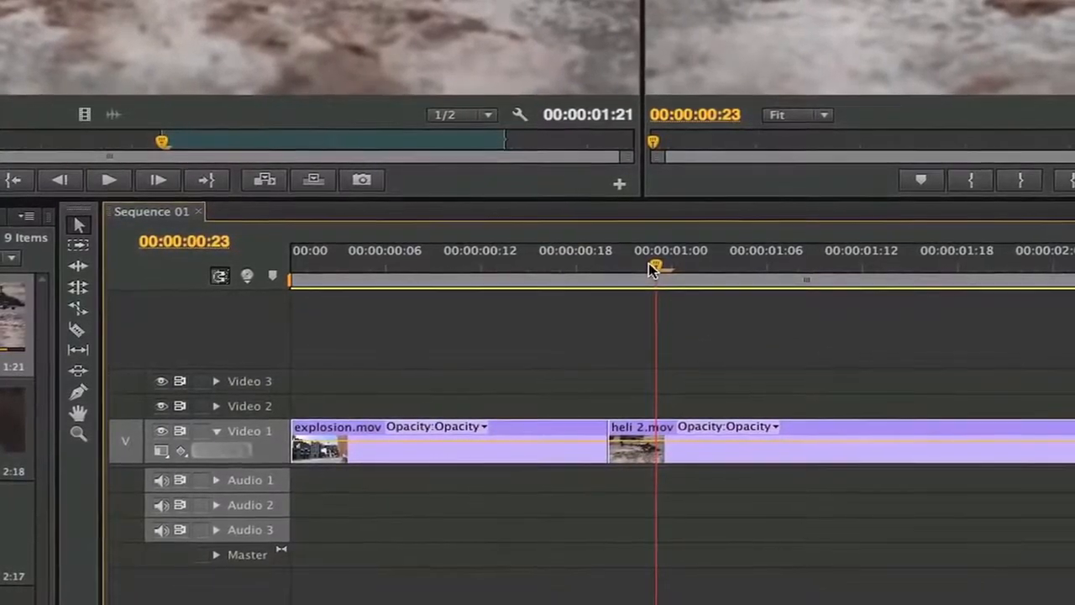
{"action": "key", "text": "super+z"}
Step: Place the marked heli 2.mov section on Video 1 directly after explosion.mov, at 00:00:01:09
{"action": "left_click_drag", "start_coordinate": [540, 395], "coordinate": [626, 397]}
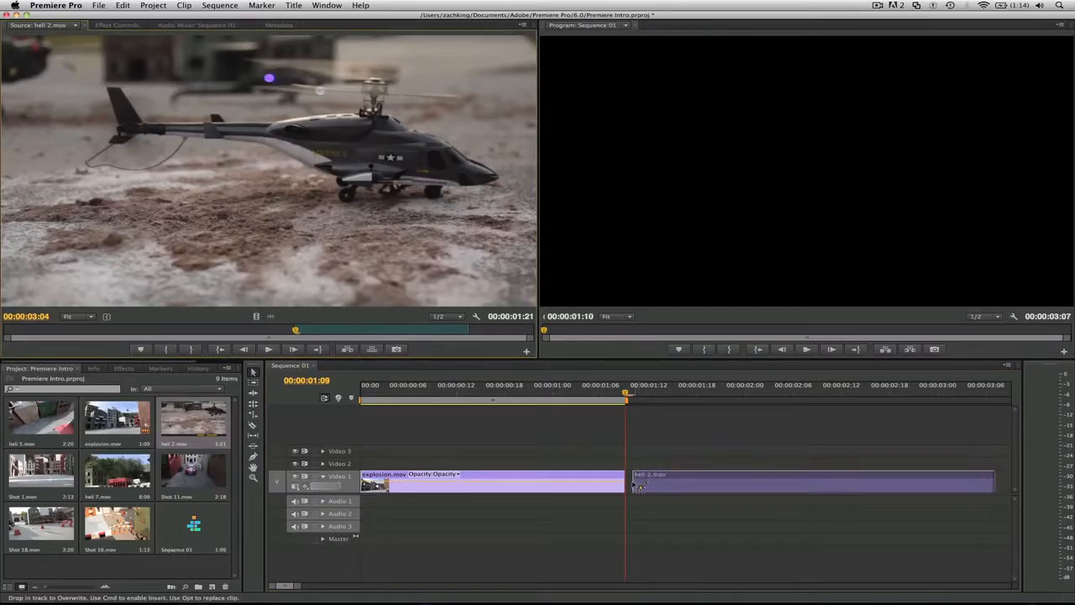
{"action": "left_click_drag", "start_coordinate": [637, 489], "coordinate": [630, 485]}
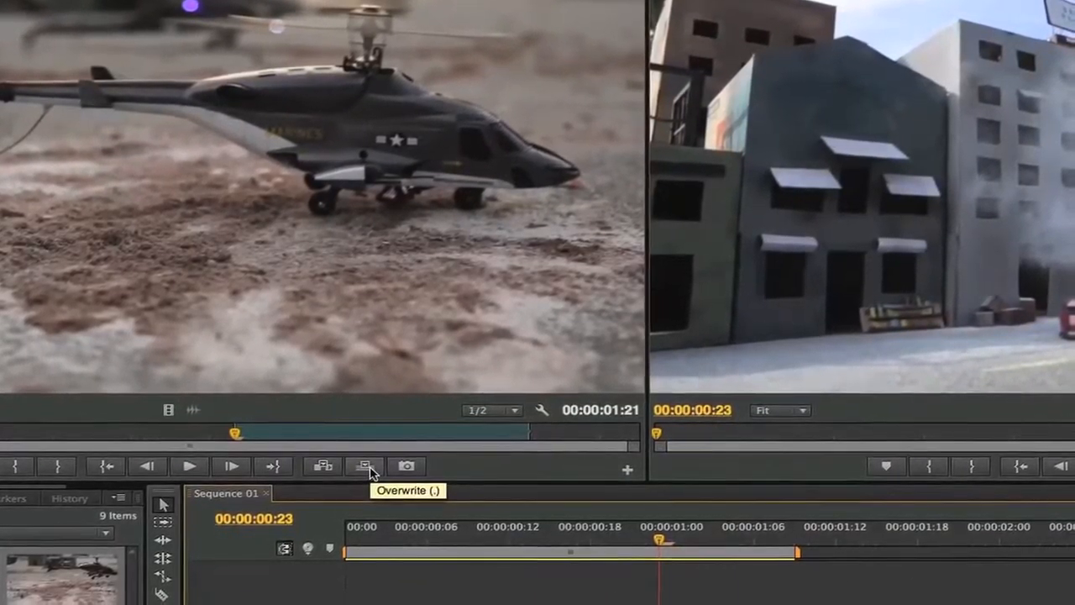
Step: Try overwriting and inserting the marked heli 2.mov section into the sequence at 00:00:00:23
{"action": "left_click", "coordinate": [365, 467]}
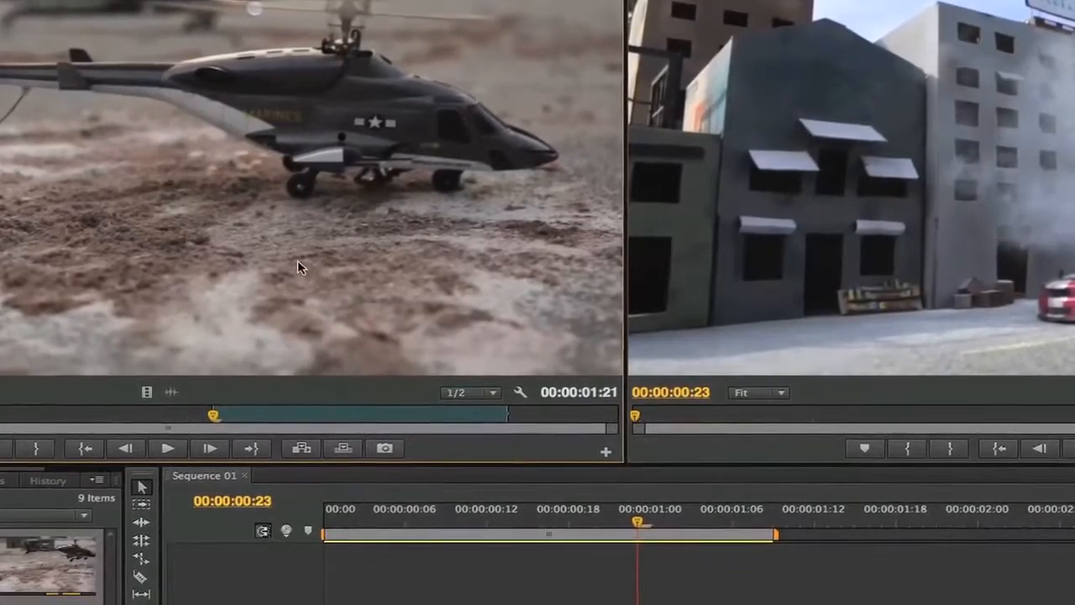
{"action": "left_click_drag", "start_coordinate": [365, 258], "coordinate": [966, 230]}
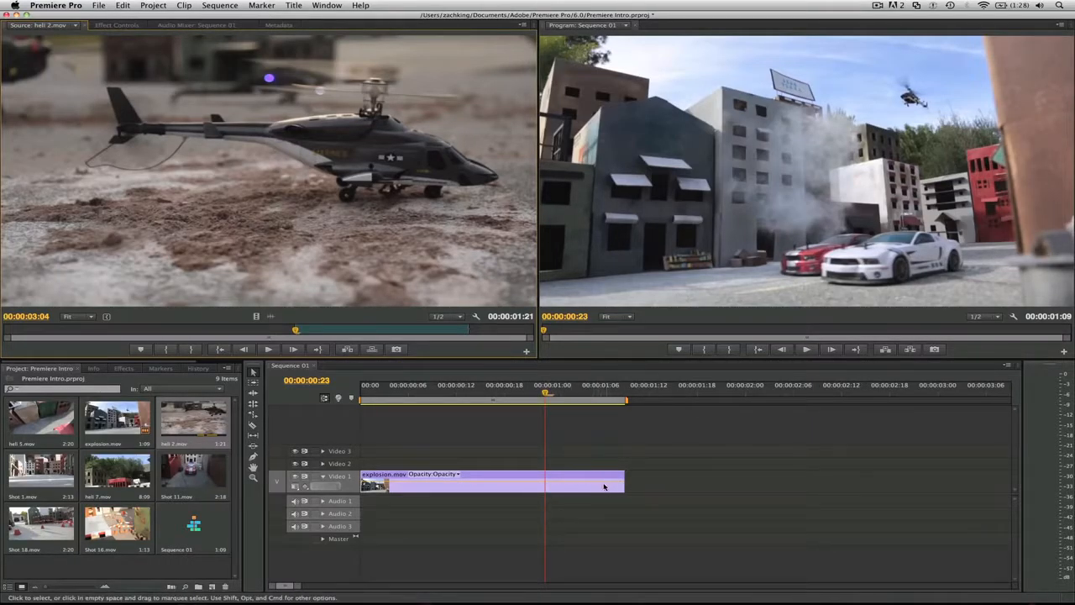
{"action": "left_click", "coordinate": [348, 349]}
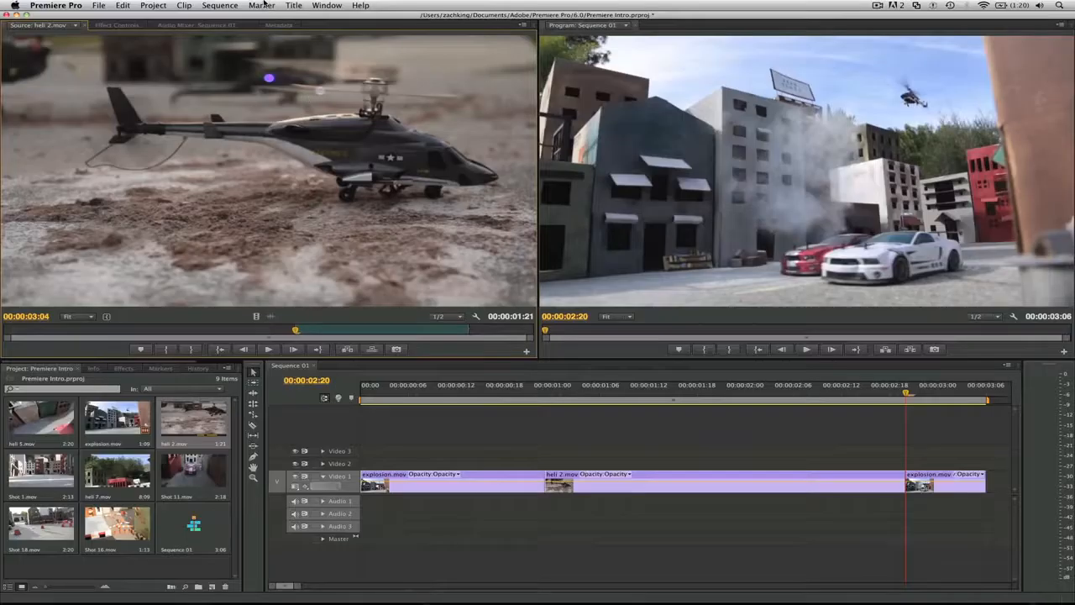
{"action": "left_click", "coordinate": [262, 5]}
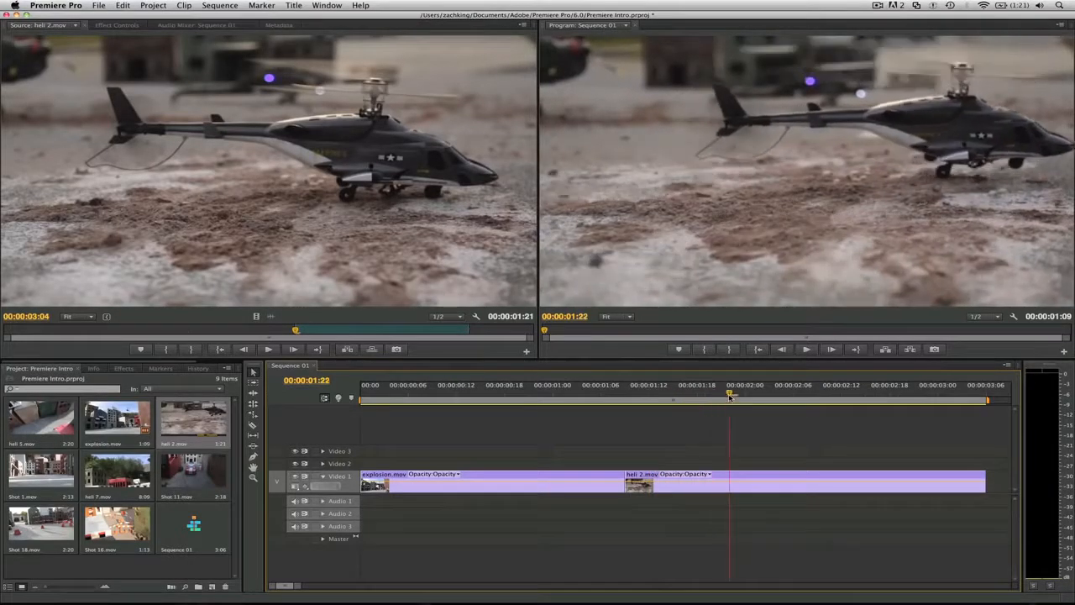
Step: Trim the start of heli 2.mov on Video 1 inward, and extend it back to meet the end of explosion.mov
{"action": "left_click_drag", "start_coordinate": [696, 396], "coordinate": [661, 395]}
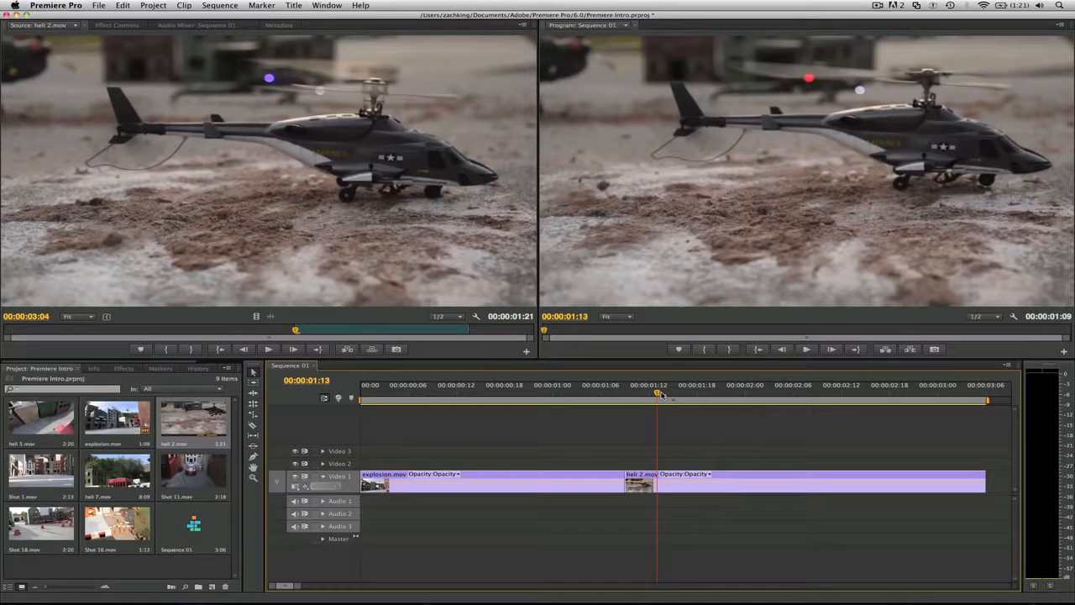
{"action": "left_click_drag", "start_coordinate": [649, 488], "coordinate": [732, 488]}
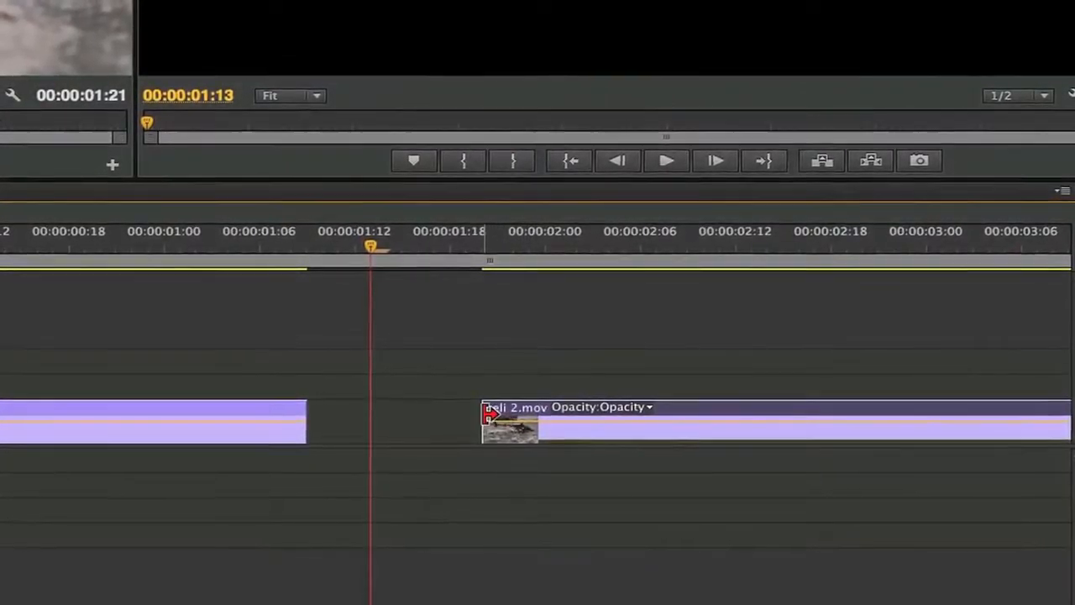
{"action": "left_click_drag", "start_coordinate": [482, 412], "coordinate": [348, 420]}
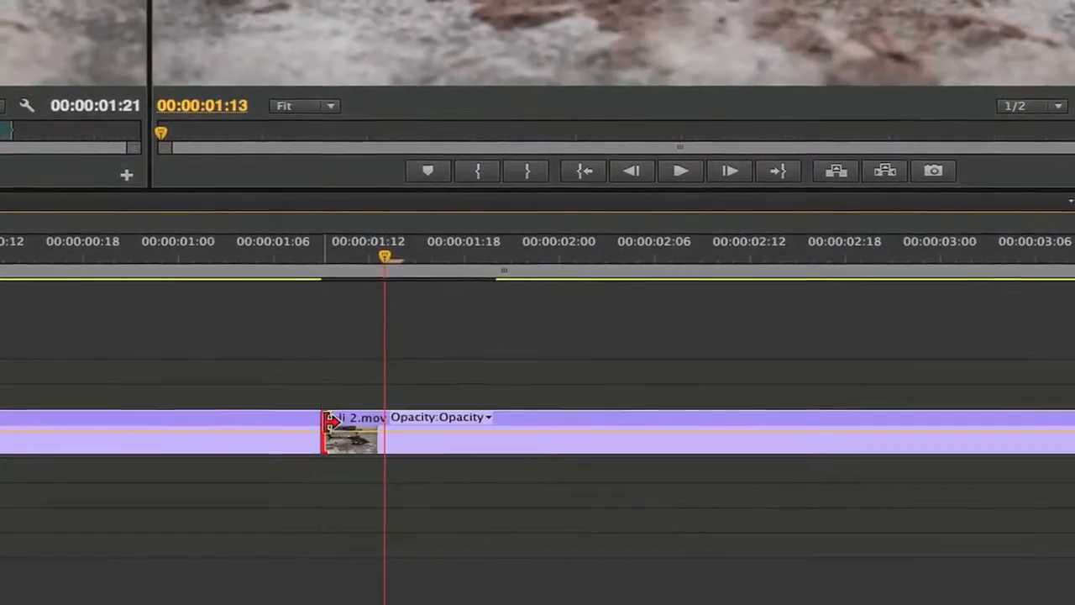
{"action": "left_click", "coordinate": [289, 240]}
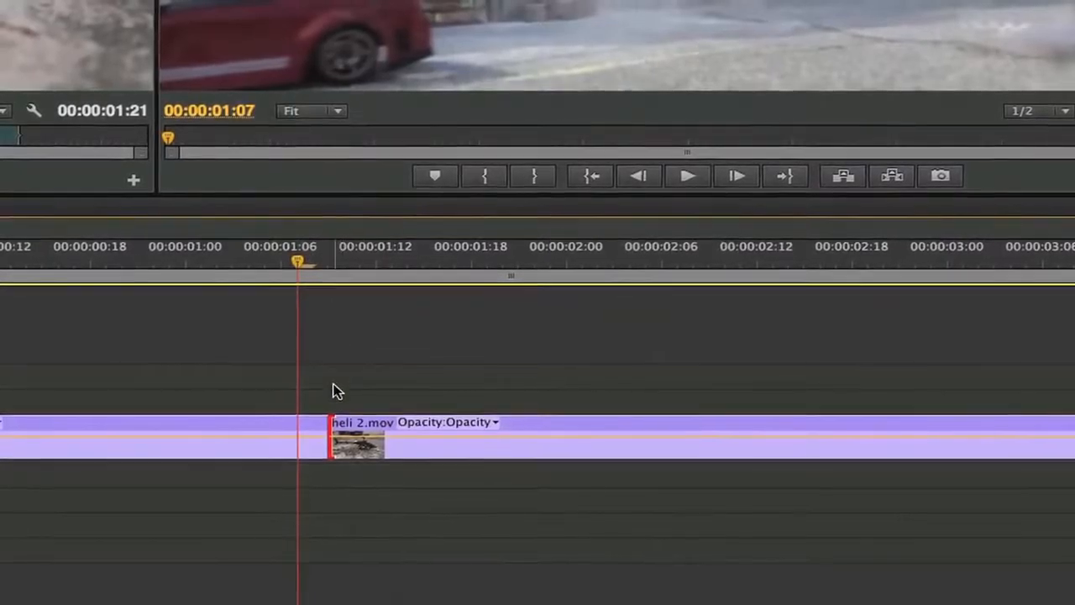
{"action": "mouse_move", "coordinate": [343, 424]}
{"action": "left_mouse_down"}
{"action": "mouse_move", "coordinate": [502, 427]}
{"action": "mouse_move", "coordinate": [333, 433]}
{"action": "left_mouse_up"}
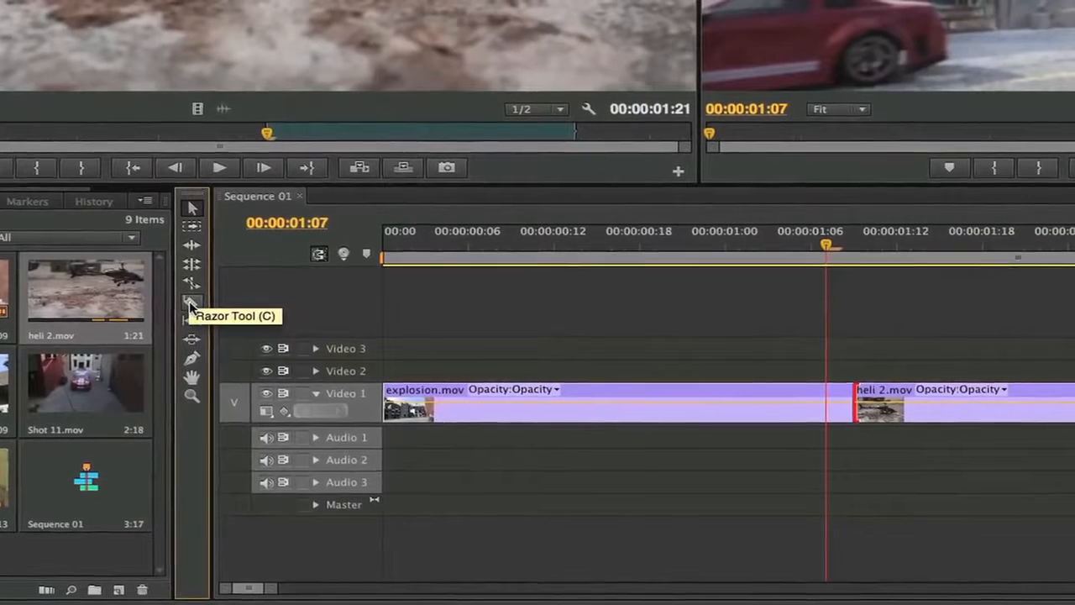
Step: Cut explosion.mov on Video 1 into four pieces with the Razor Tool at about 00:00:00:09, 00:00:00:18 and 00:00:01:03
{"action": "left_click", "coordinate": [191, 307]}
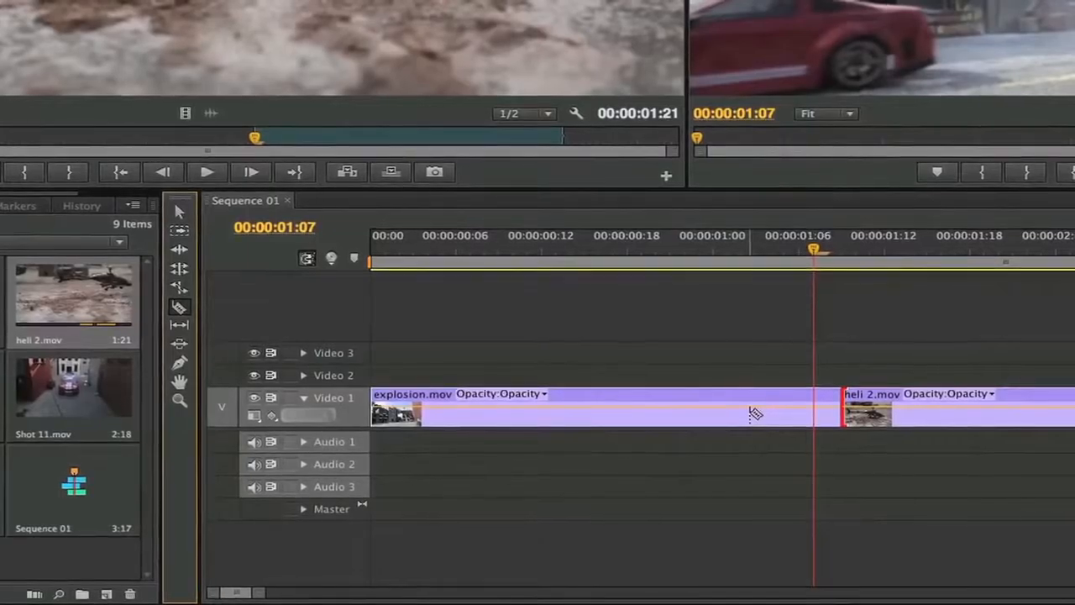
{"action": "left_click", "coordinate": [755, 413]}
{"action": "left_click", "coordinate": [624, 413]}
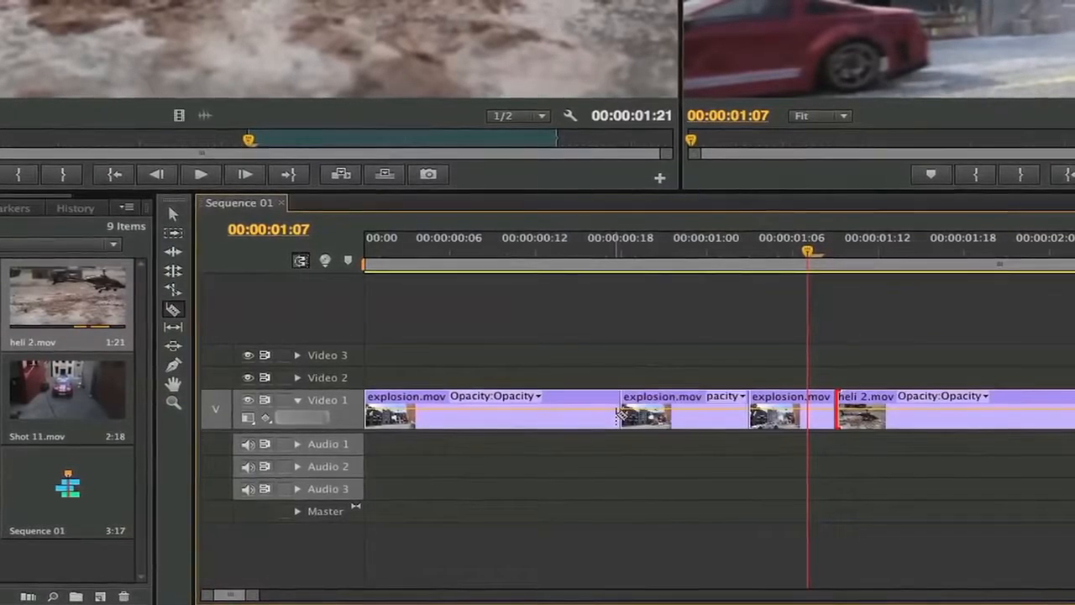
{"action": "left_click", "coordinate": [492, 413]}
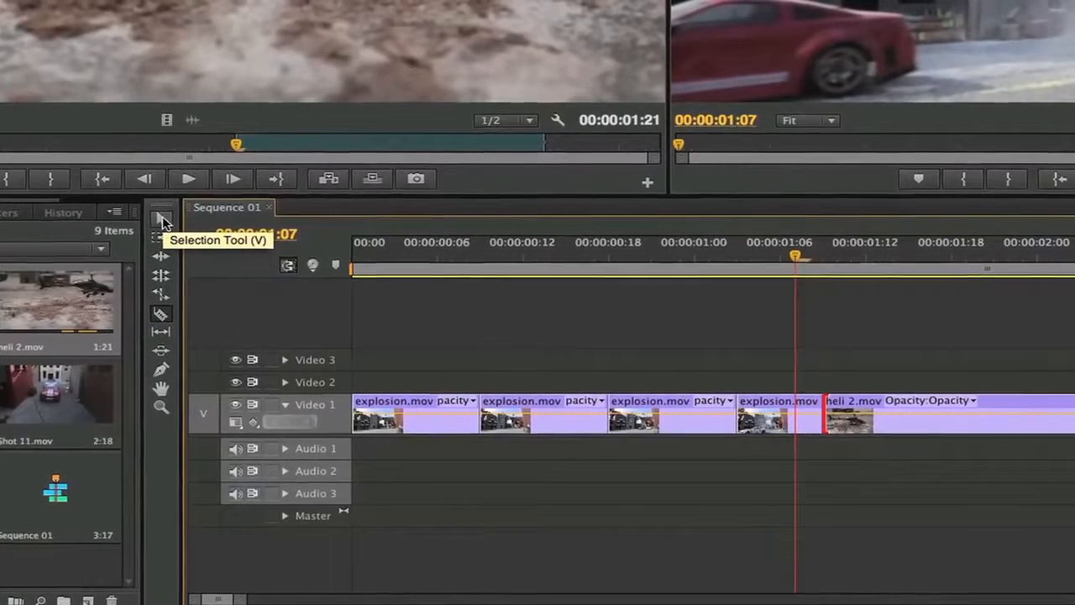
Step: Delete the third explosion.mov piece on Video 1, close the gap it leaves, and play the sequence from 00:00:00:14
{"action": "left_click", "coordinate": [162, 220]}
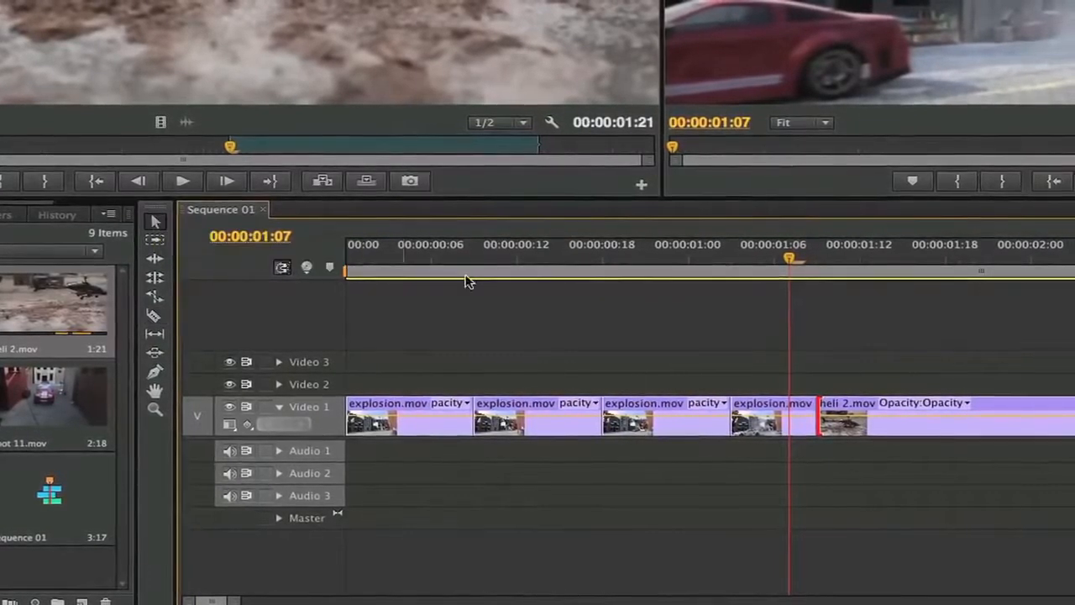
{"action": "left_click", "coordinate": [630, 425]}
{"action": "key", "text": "Delete"}
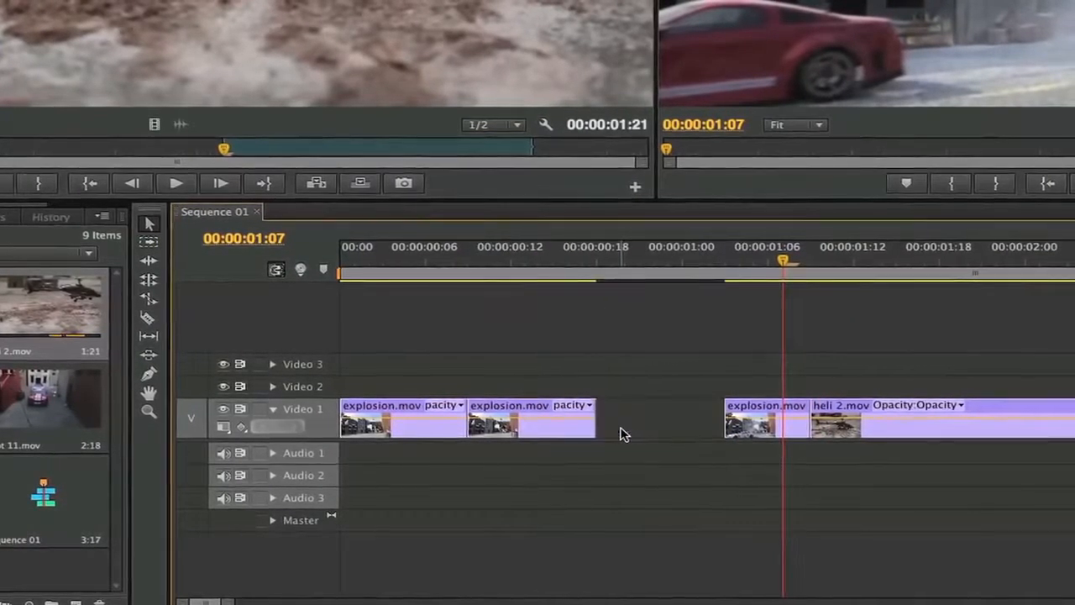
{"action": "left_click", "coordinate": [675, 426]}
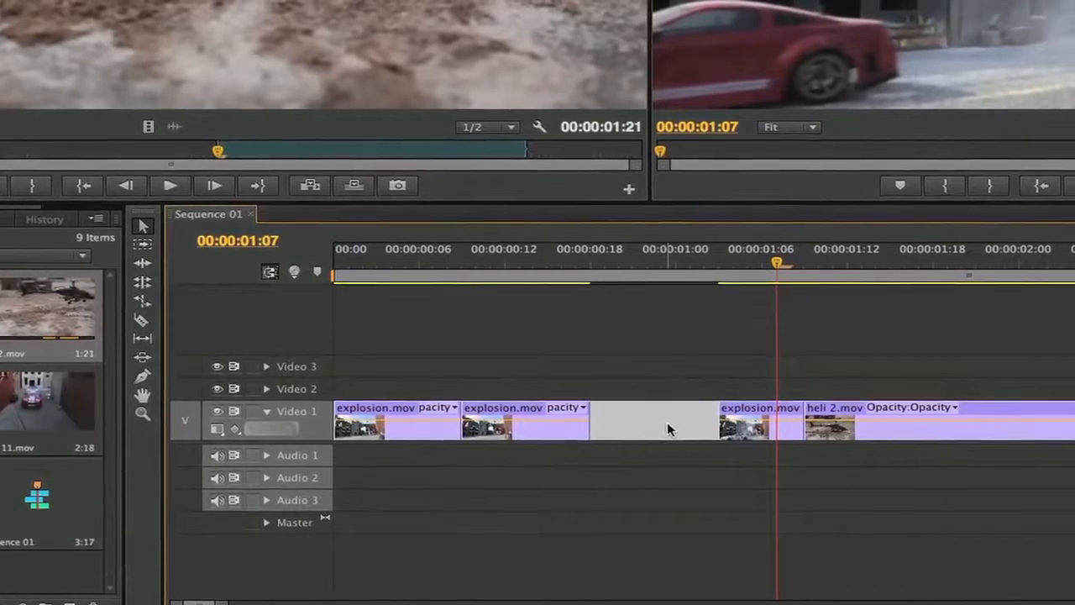
{"action": "key", "text": "Delete"}
{"action": "left_click", "coordinate": [532, 263]}
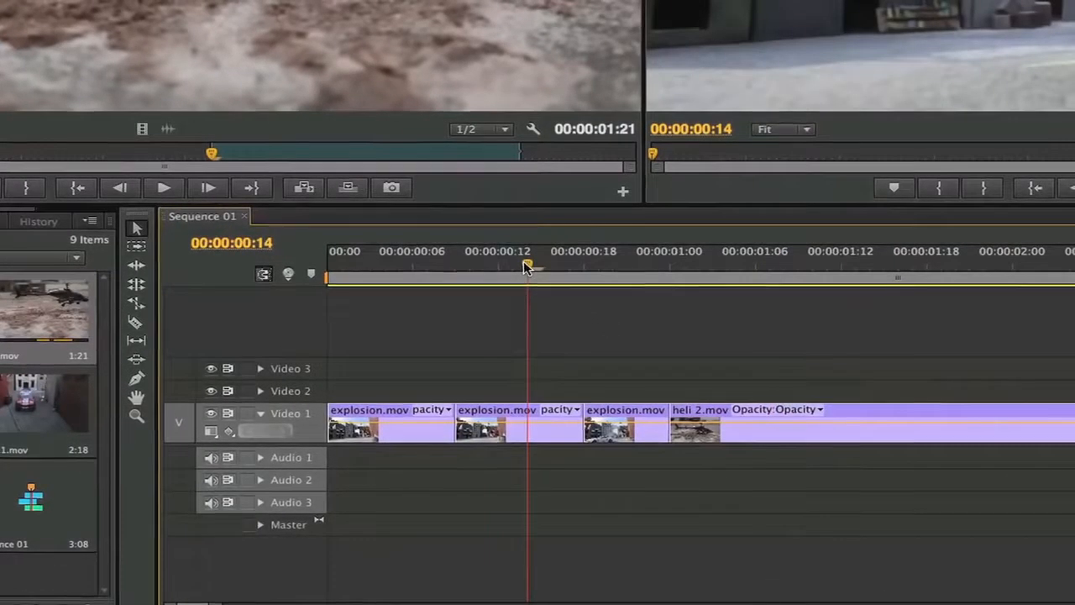
{"action": "key", "text": "space"}
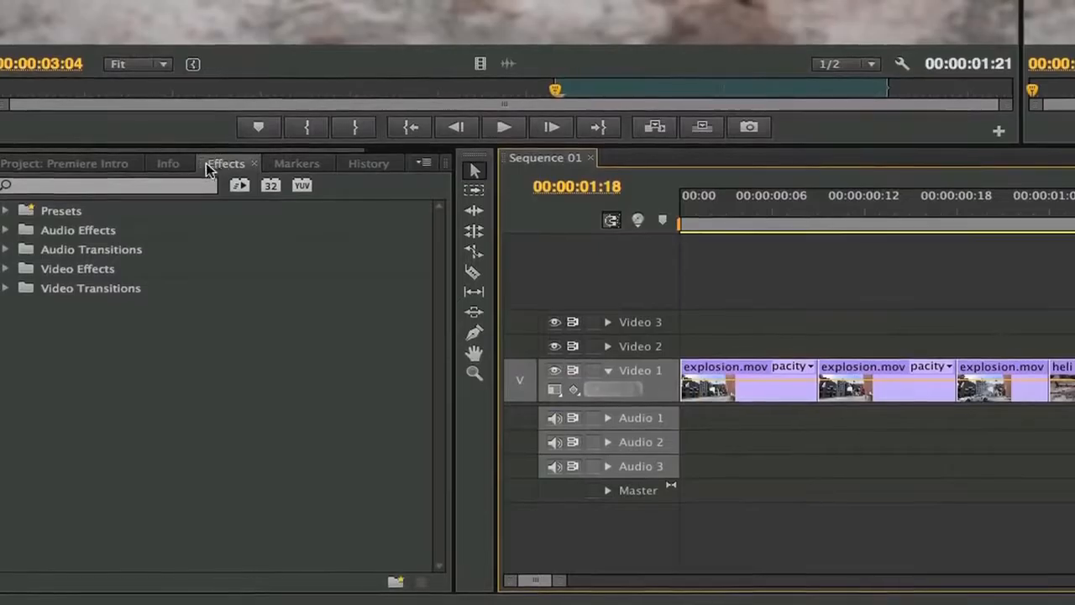
Step: Add a Cross Dissolve video transition between the last explosion.mov piece and heli 2.mov, and play it from 00:00:00:19
{"action": "left_click", "coordinate": [6, 288]}
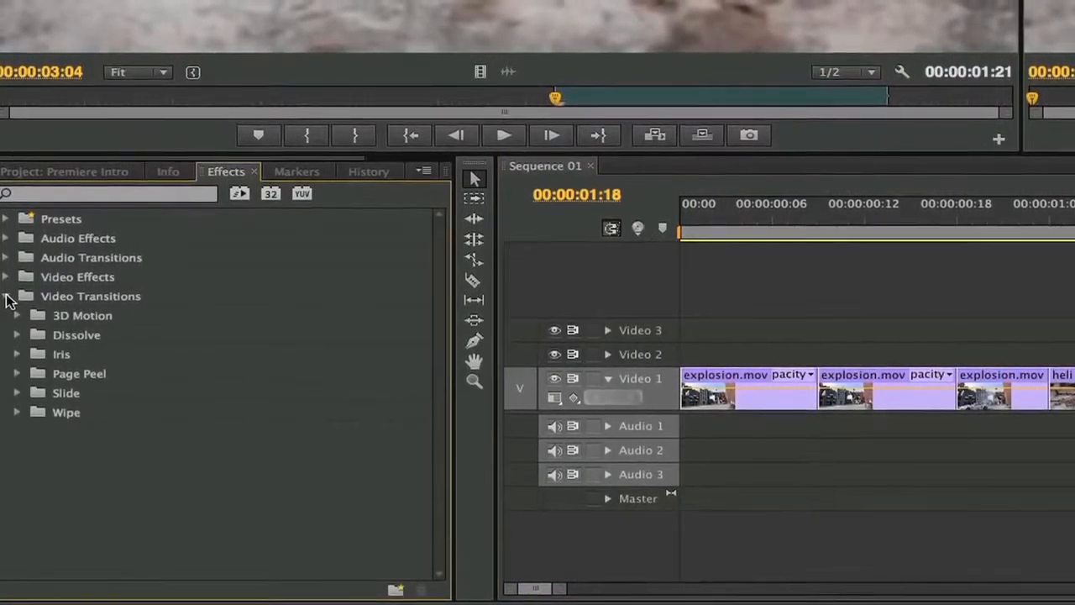
{"action": "left_click", "coordinate": [17, 337]}
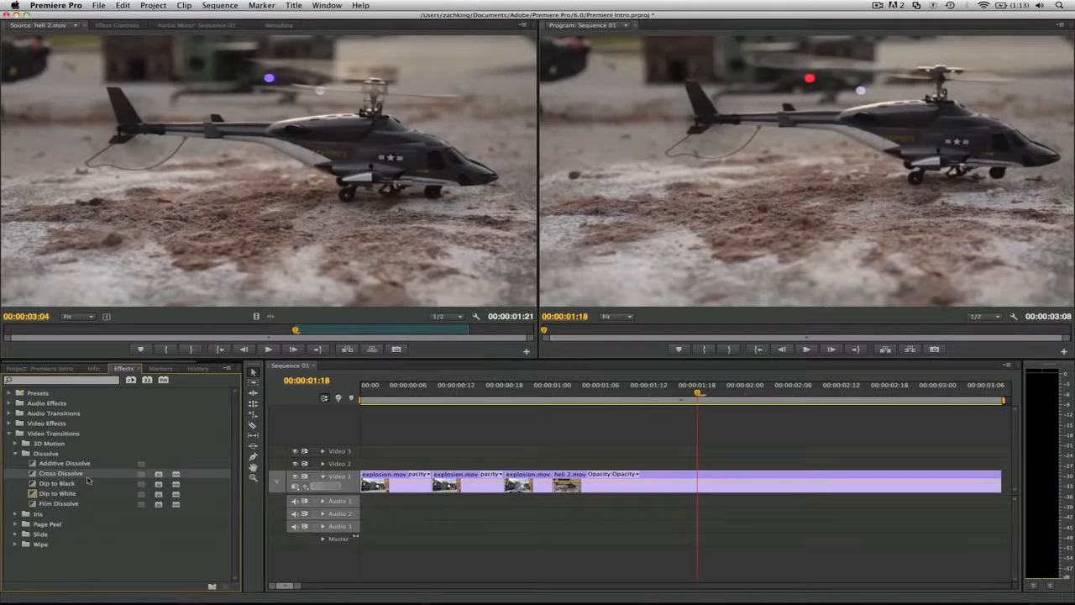
{"action": "left_click_drag", "start_coordinate": [570, 489], "coordinate": [566, 488]}
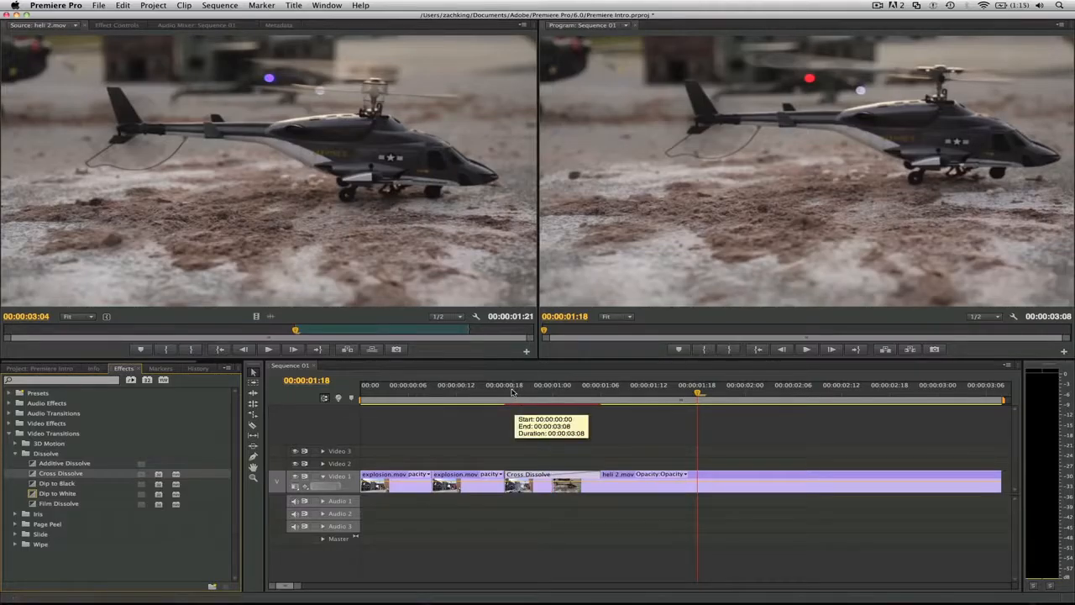
{"action": "left_click", "coordinate": [513, 393]}
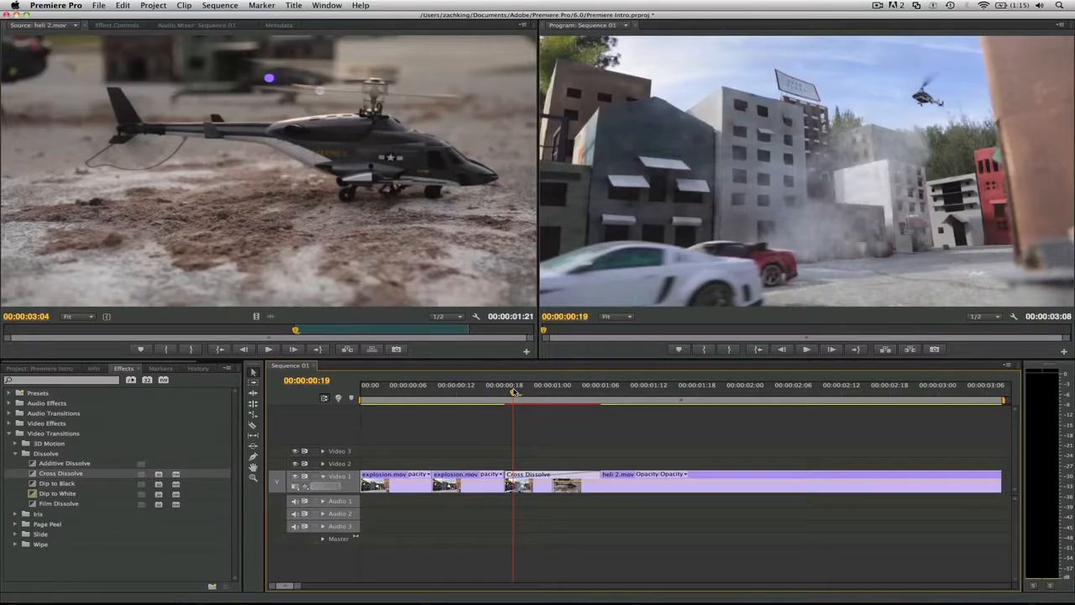
{"action": "key", "text": "space"}
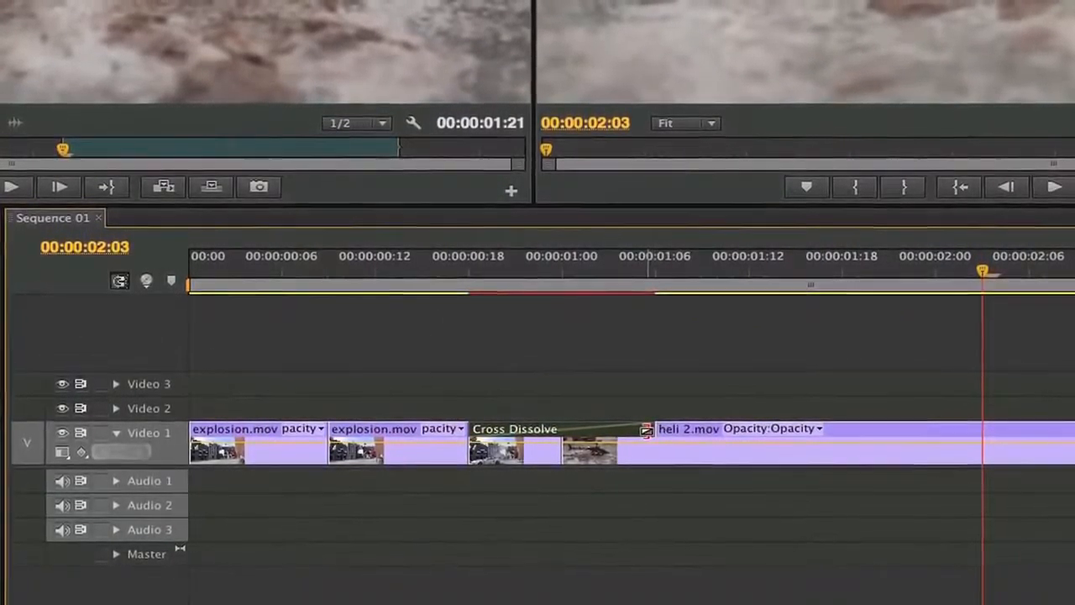
{"action": "mouse_move", "coordinate": [647, 430]}
{"action": "left_mouse_down"}
{"action": "mouse_move", "coordinate": [621, 430]}
{"action": "mouse_move", "coordinate": [648, 428]}
{"action": "mouse_move", "coordinate": [651, 443]}
{"action": "left_mouse_up"}
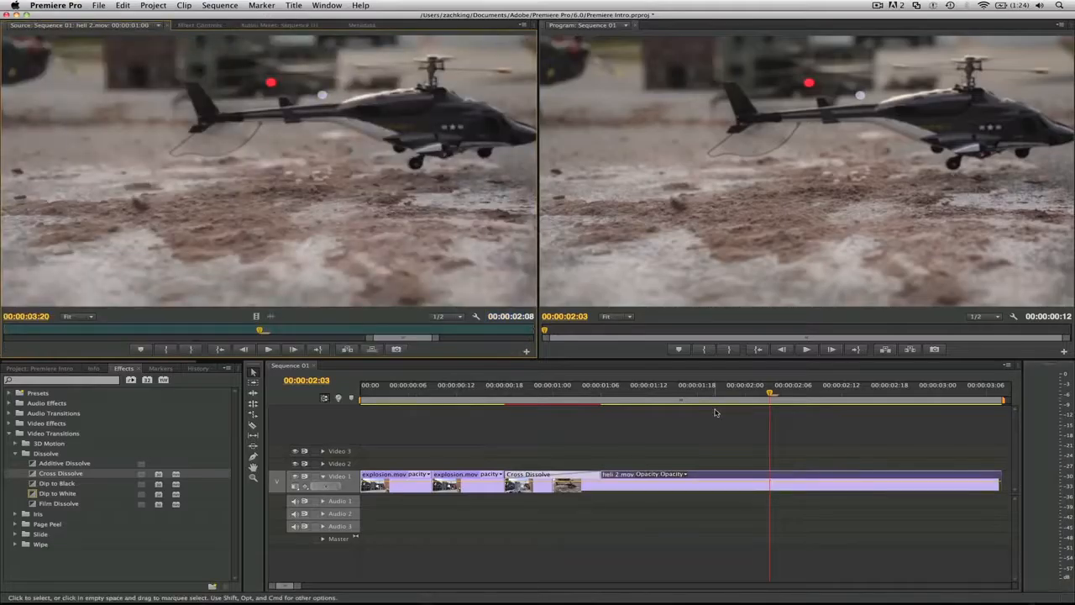
{"action": "left_click", "coordinate": [715, 412]}
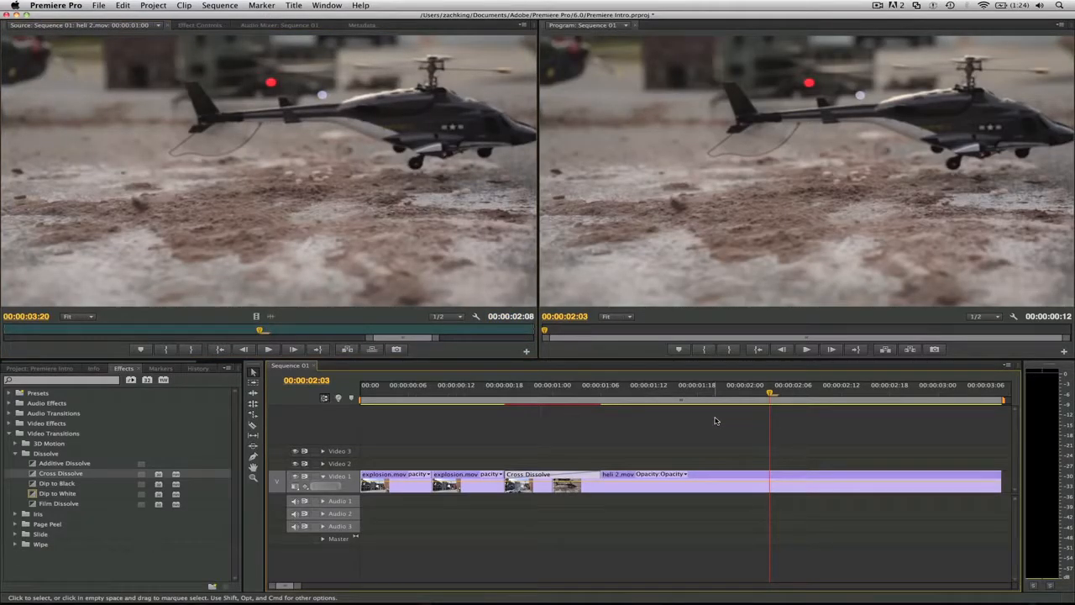
Step: Create a default still title named "Intro title" at 1280 × 720, 23.976fps with square pixels
{"action": "left_click", "coordinate": [293, 5]}
{"action": "mouse_move", "coordinate": [299, 17]}
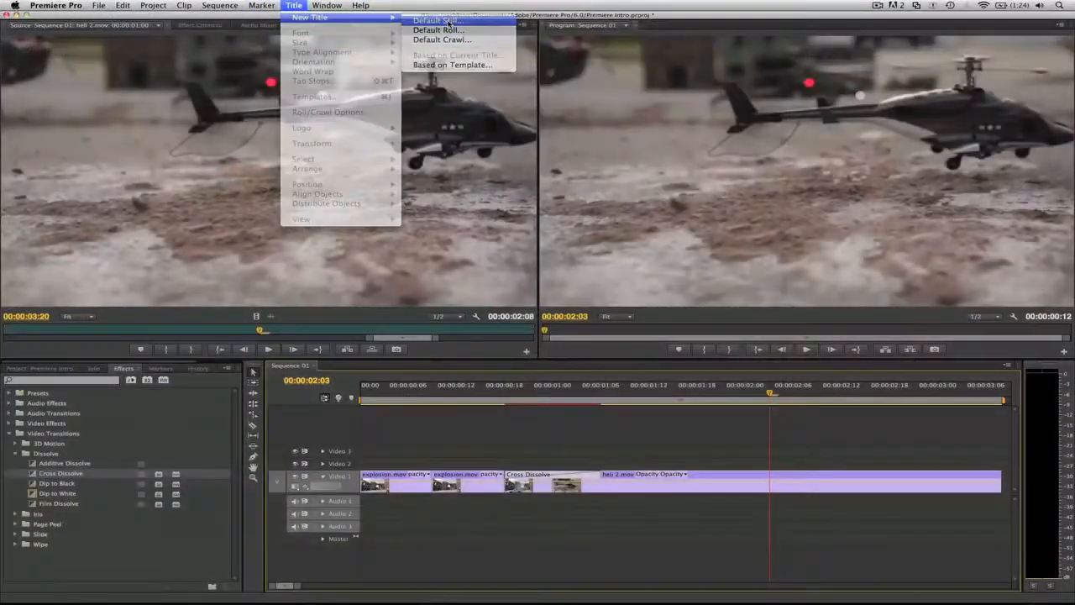
{"action": "left_click", "coordinate": [603, 49]}
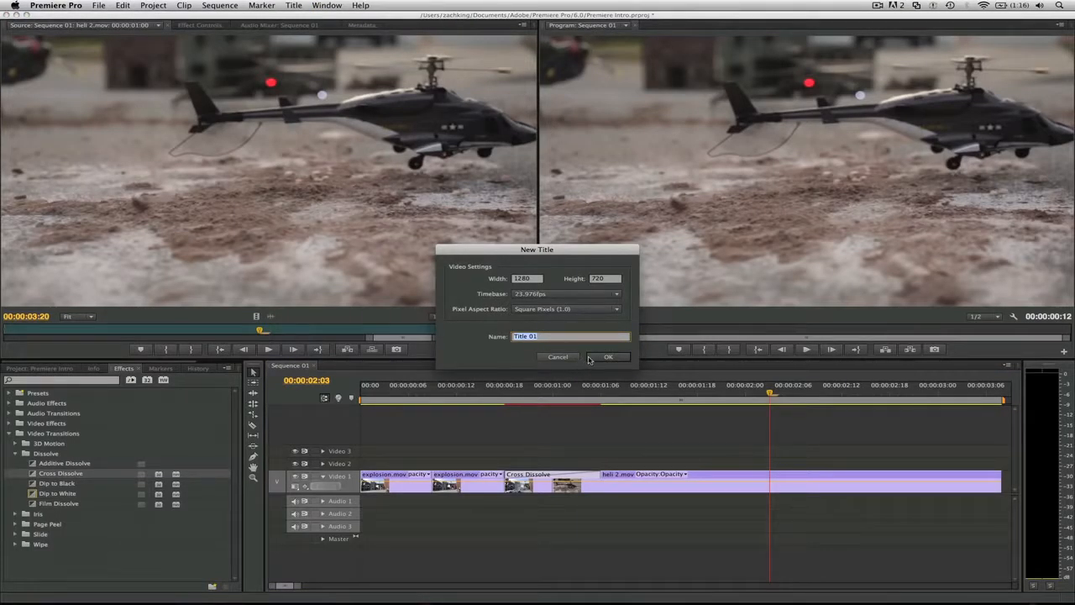
{"action": "type", "text": "Intro t"}
{"action": "left_click", "coordinate": [597, 357]}
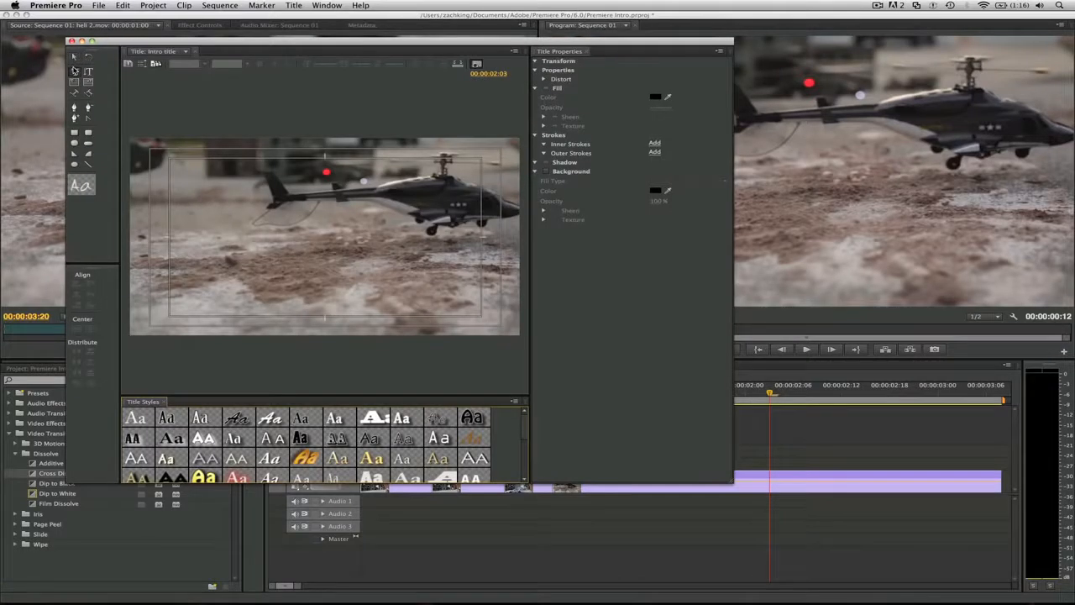
Step: Add title text in the Myriad Italic Water 55 style reading "Directed by" followed by the director's full name
{"action": "left_click", "coordinate": [74, 72]}
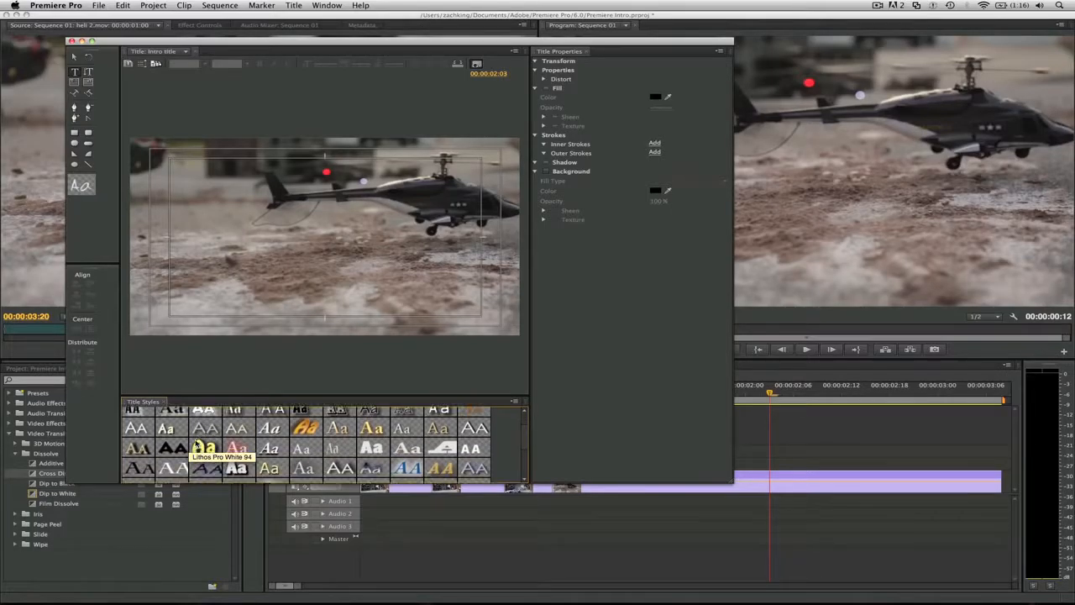
{"action": "scroll", "coordinate": [196, 442], "scroll_direction": "down", "scroll_amount": 2}
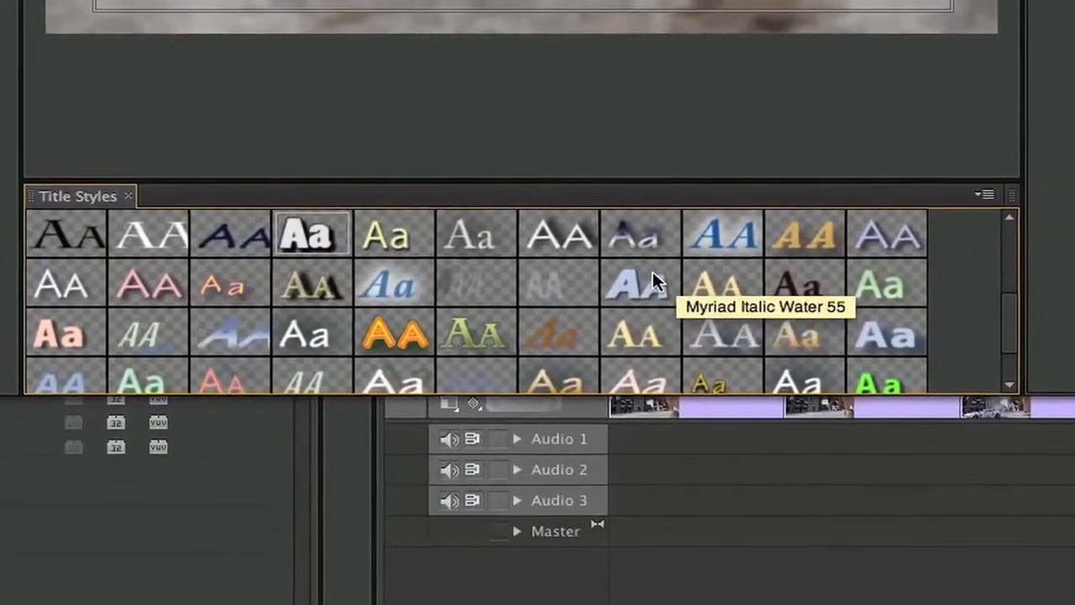
{"action": "left_click", "coordinate": [629, 288]}
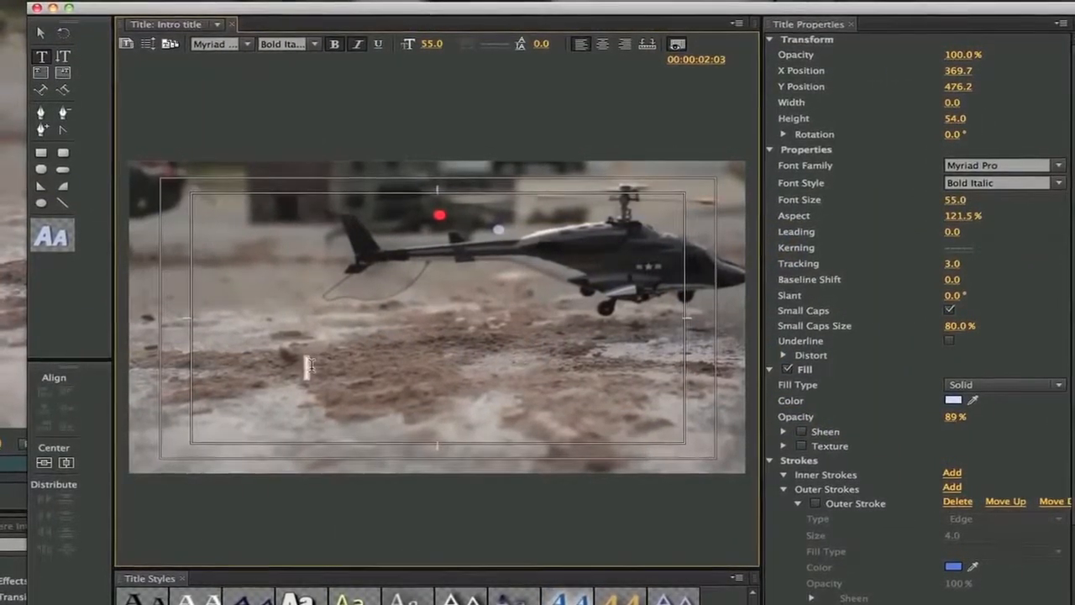
{"action": "type", "text": "Directed by"}
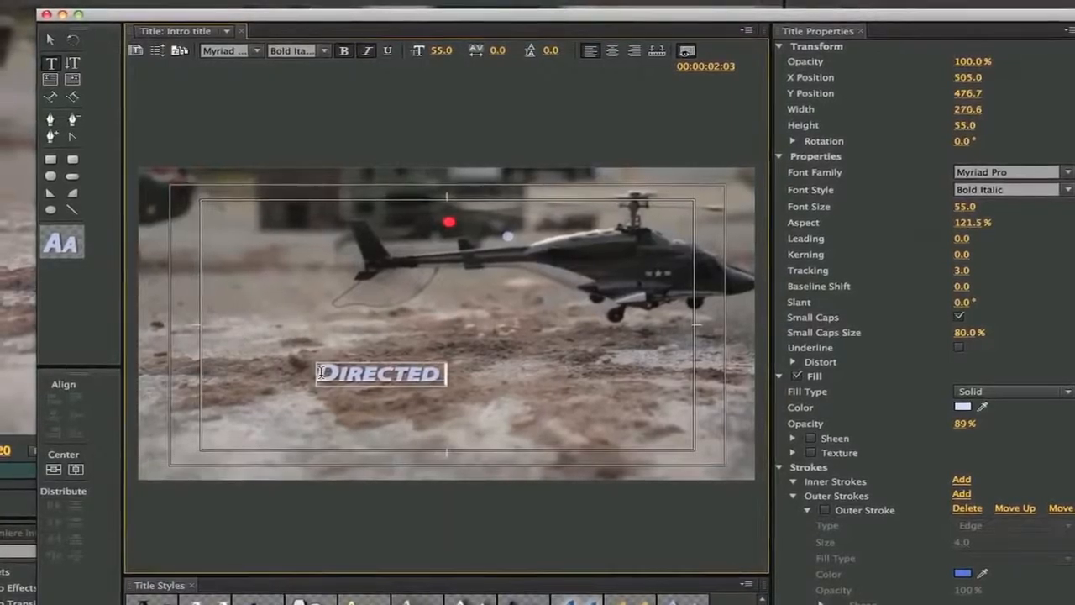
{"action": "type", "text": " Zach K"}
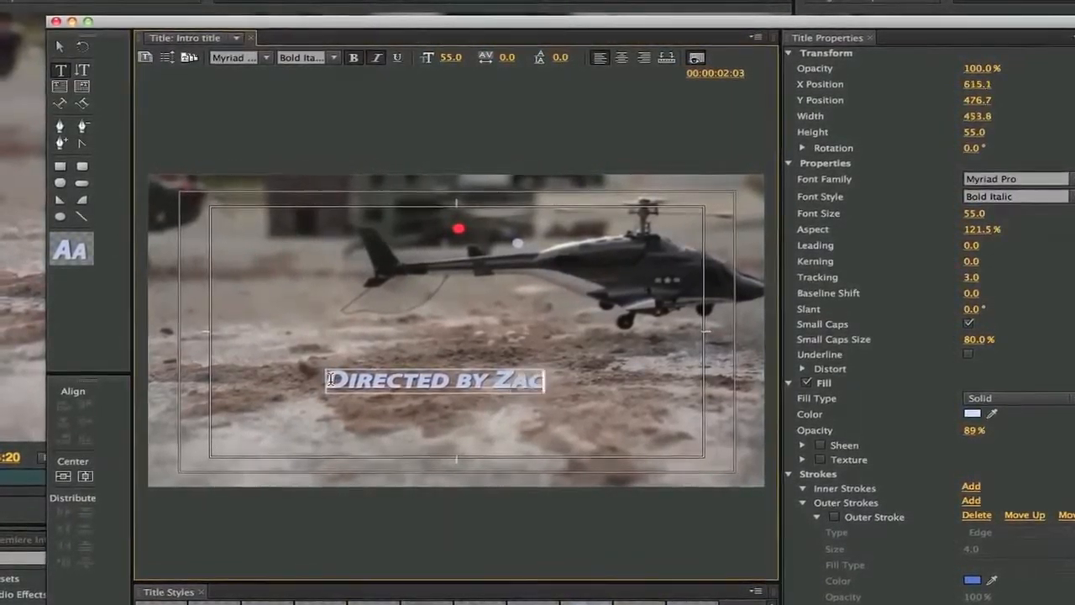
{"action": "type", "text": "ing"}
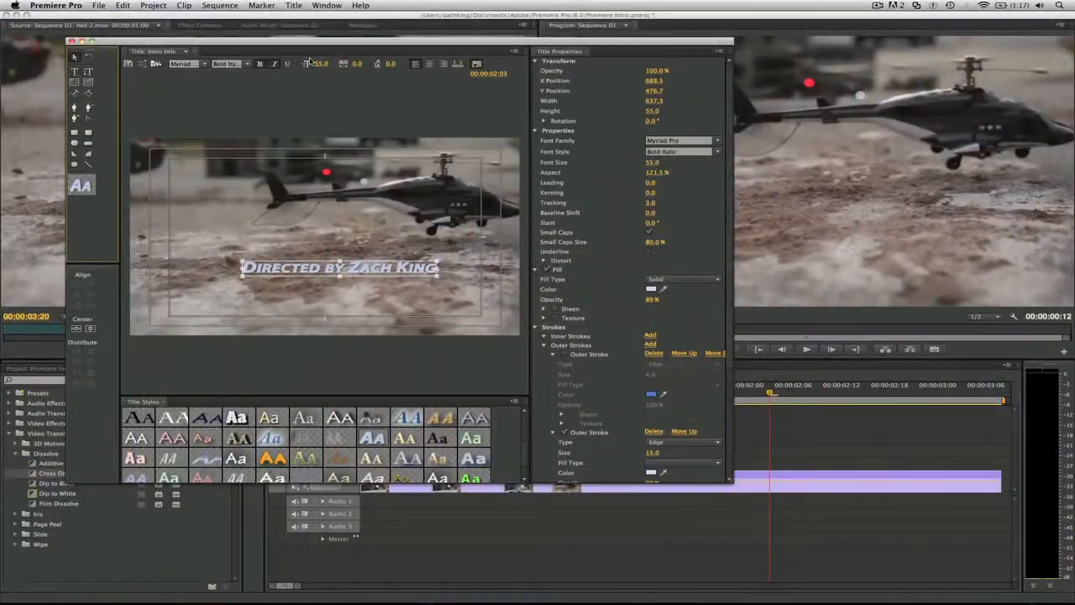
Step: Enlarge the title text to font size 76 and move it to about X 653.7, Y 626.8 near the frame's lower edge
{"action": "left_click_drag", "start_coordinate": [310, 61], "coordinate": [329, 81]}
{"action": "left_click_drag", "start_coordinate": [346, 271], "coordinate": [299, 310]}
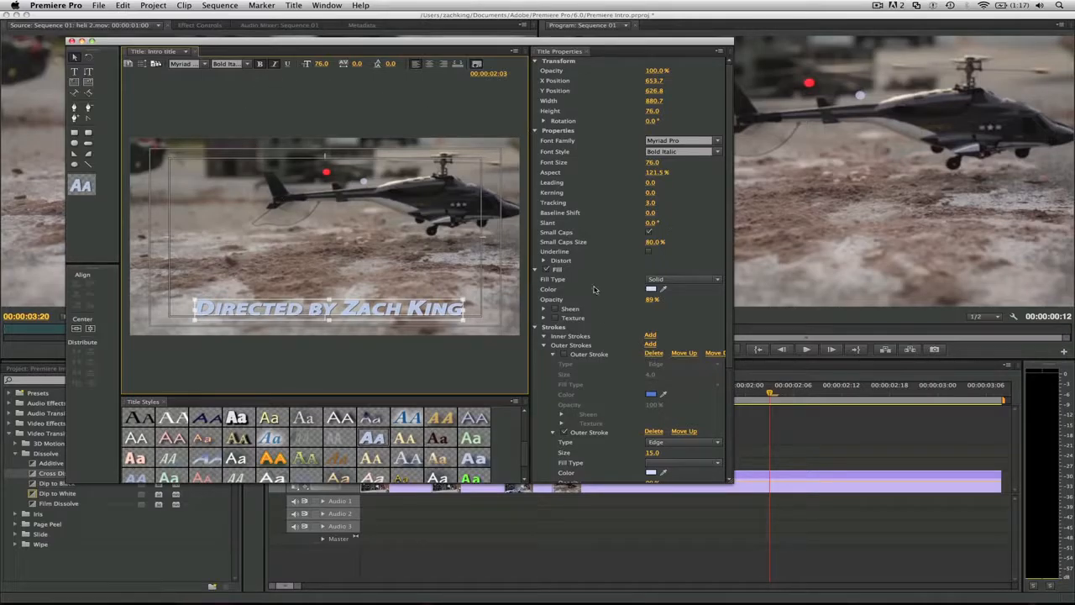
Step: Give the title text a solid dark orange fill of RGB 182, 73, 8 at 100% opacity
{"action": "left_click", "coordinate": [661, 280]}
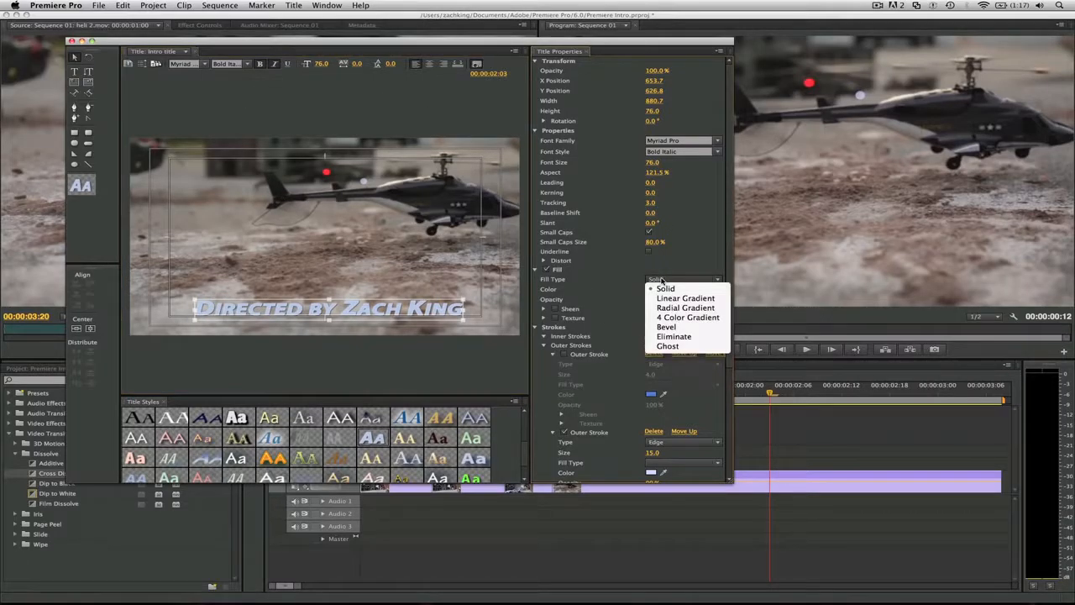
{"action": "left_click", "coordinate": [662, 289]}
{"action": "left_click", "coordinate": [648, 291]}
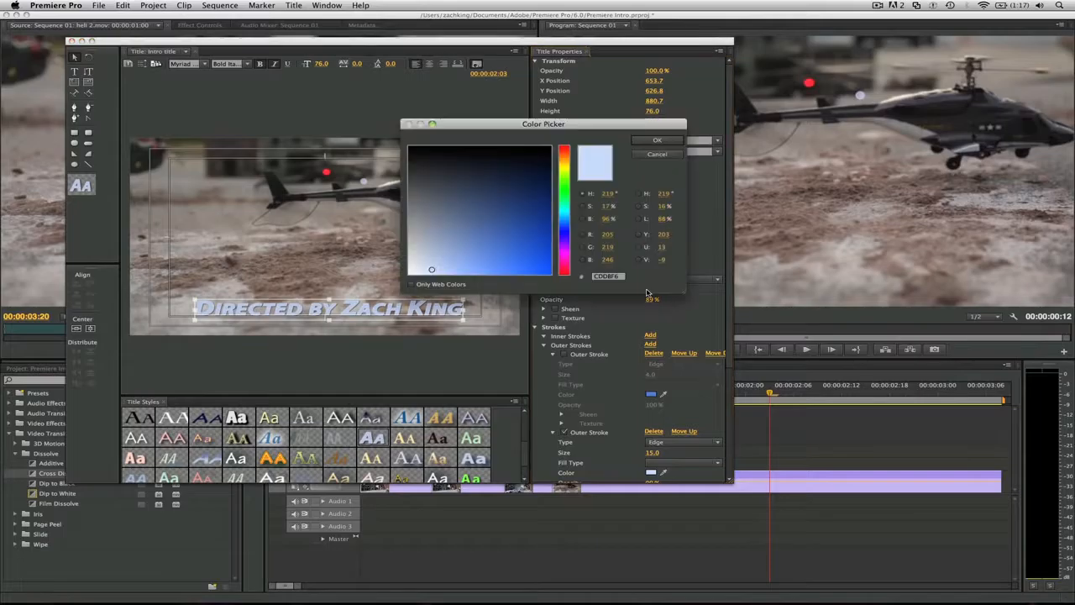
{"action": "mouse_move", "coordinate": [530, 195]}
{"action": "left_mouse_down"}
{"action": "mouse_move", "coordinate": [539, 208]}
{"action": "mouse_move", "coordinate": [561, 157]}
{"action": "left_mouse_up"}
{"action": "left_click", "coordinate": [544, 239]}
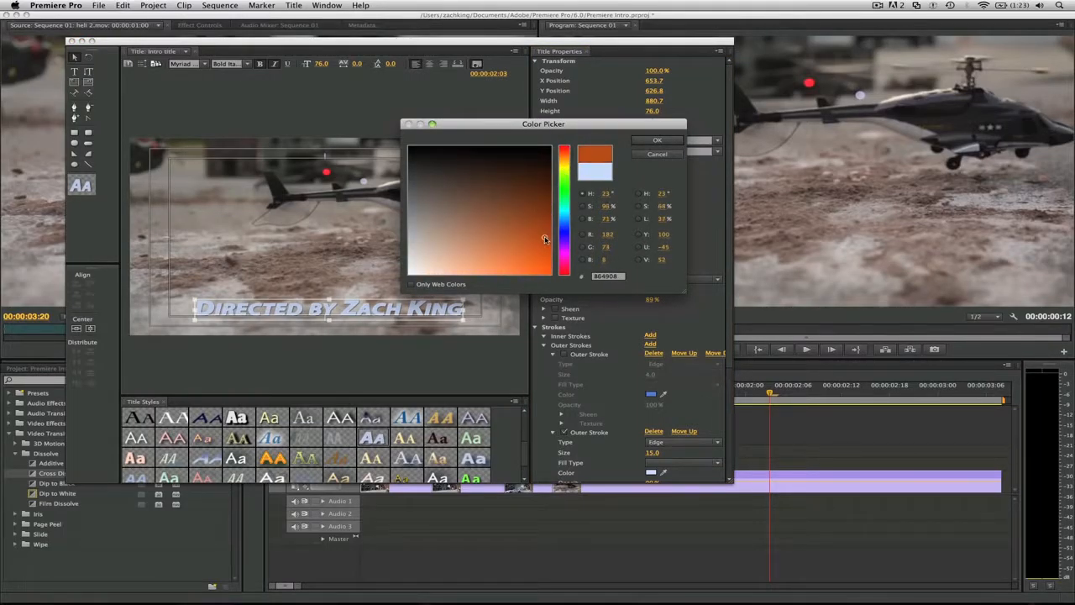
{"action": "left_click", "coordinate": [660, 140]}
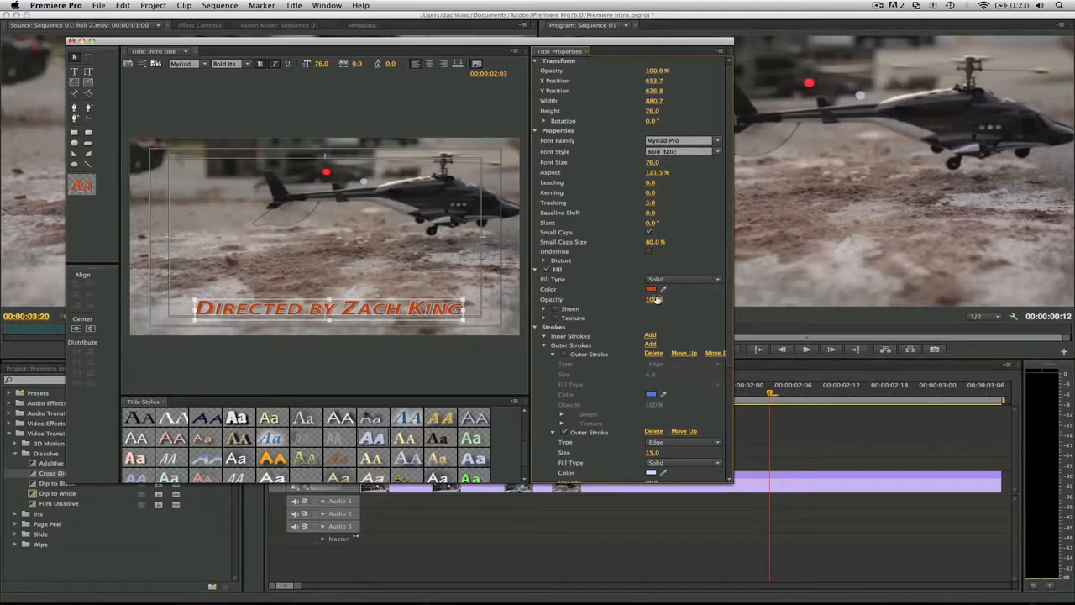
Step: Change the title text's enabled outer stroke to Drop Face with magnitude 0.0, and close the title editor
{"action": "scroll", "coordinate": [656, 300], "scroll_direction": "down", "scroll_amount": 6}
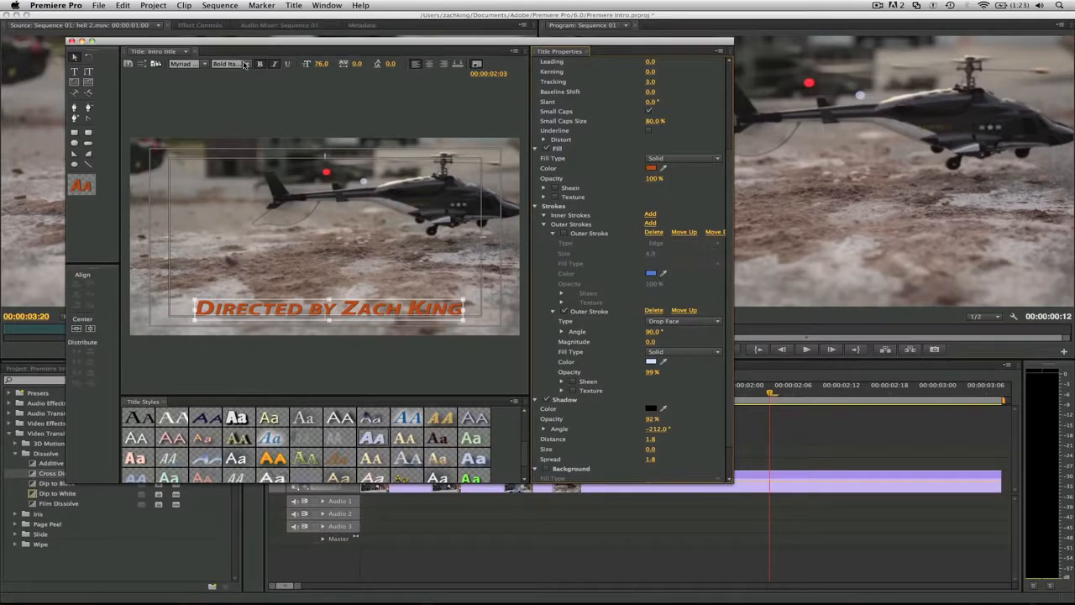
{"action": "left_click", "coordinate": [208, 66]}
{"action": "left_click", "coordinate": [419, 128]}
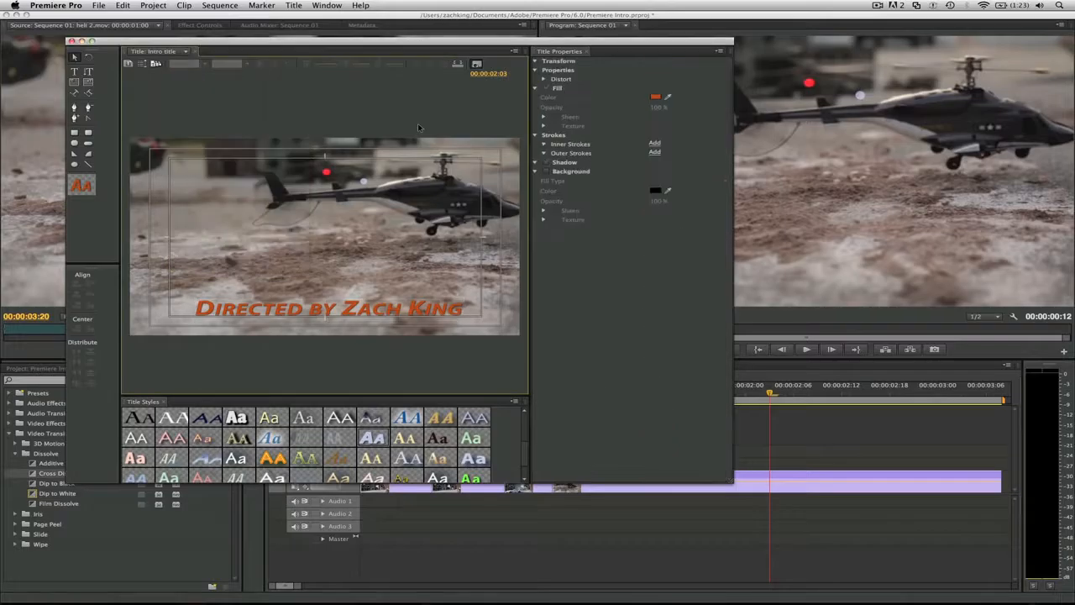
{"action": "left_click", "coordinate": [72, 41]}
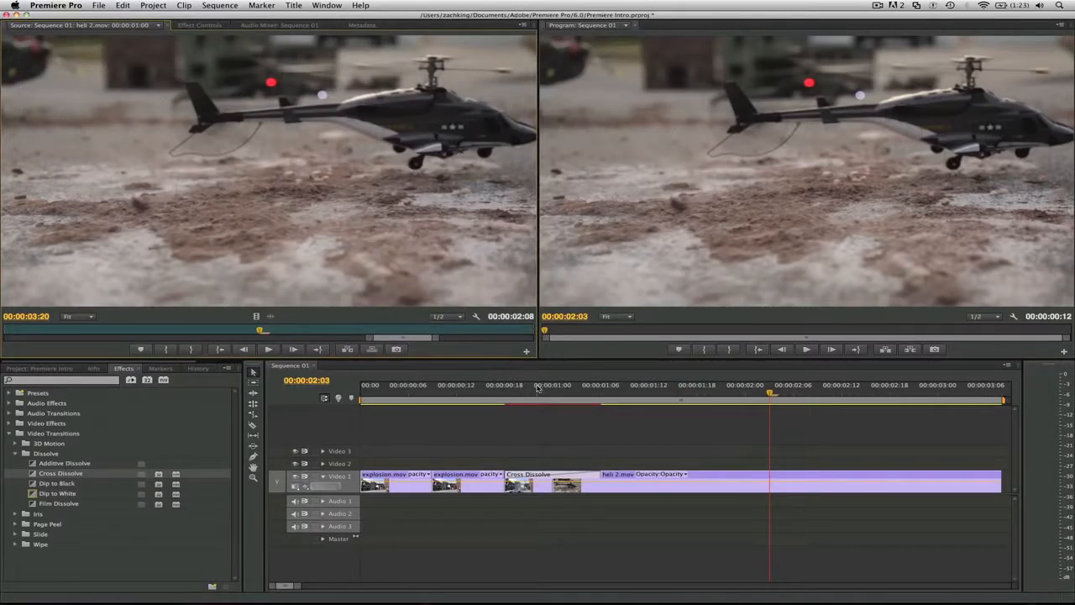
Step: Place Intro title on Video 2 above heli 2.mov, starting at 00:00:02:03
{"action": "left_click", "coordinate": [64, 370]}
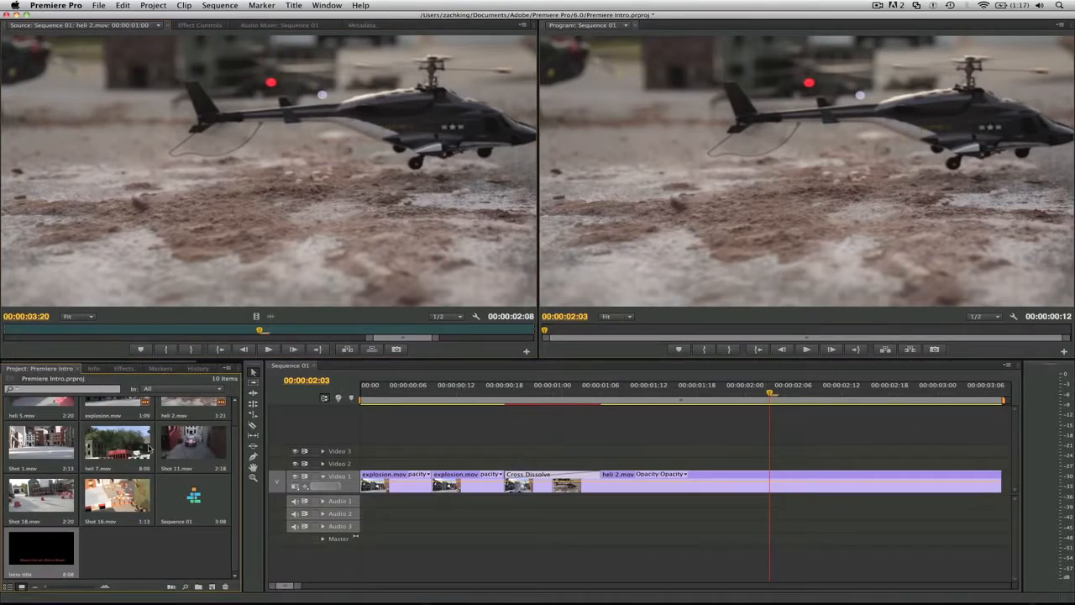
{"action": "left_click_drag", "start_coordinate": [55, 547], "coordinate": [775, 462]}
{"action": "scroll", "coordinate": [678, 457], "scroll_direction": "right", "scroll_amount": 8}
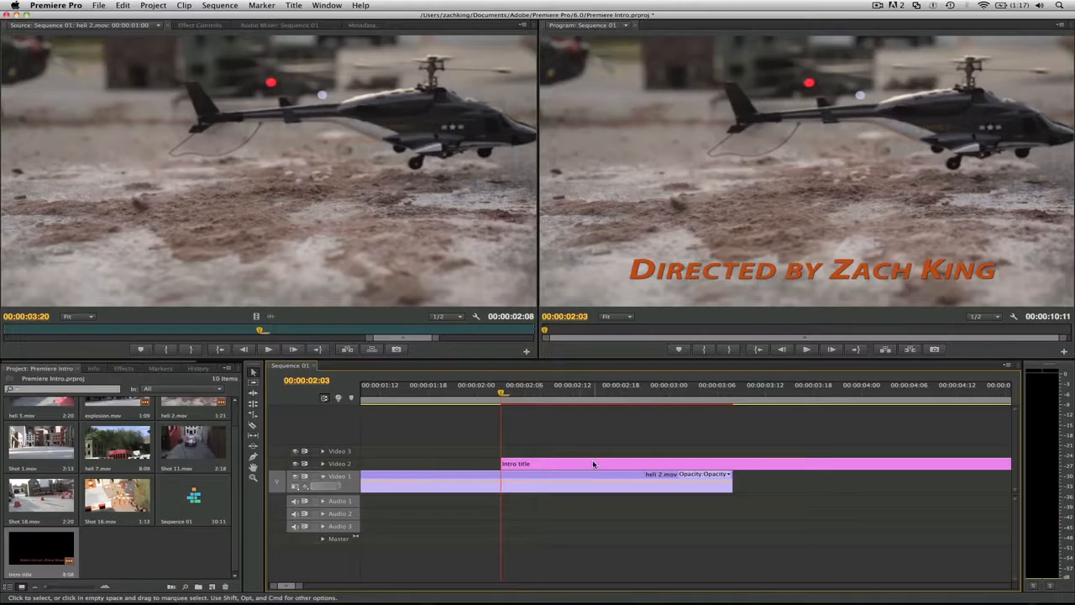
Step: Cut Intro title with the Razor Tool where heli 2.mov ends, delete the excess piece, and play the result
{"action": "left_click", "coordinate": [252, 425]}
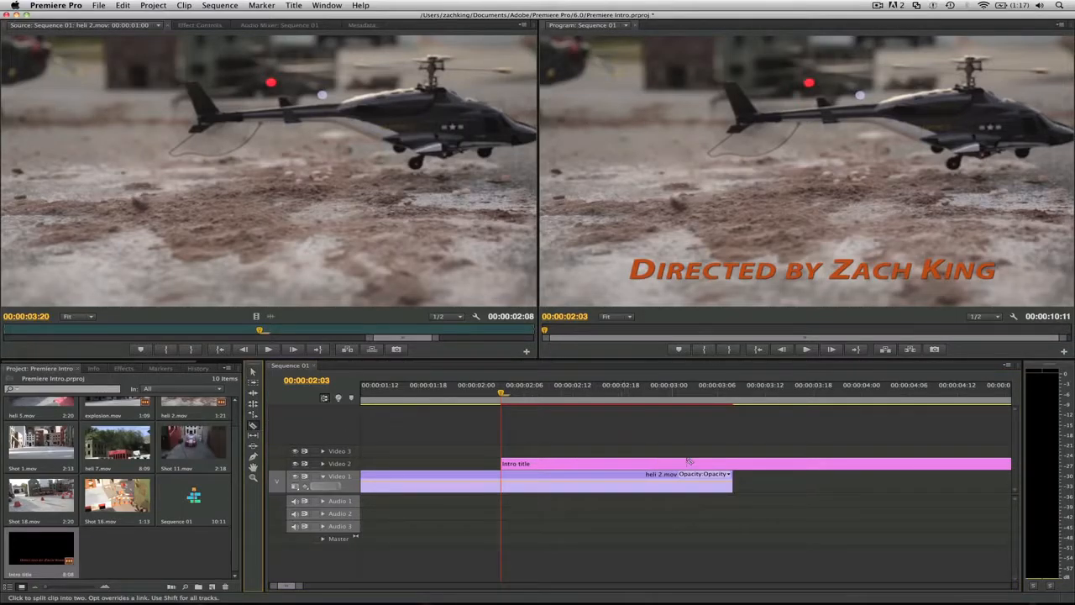
{"action": "left_click", "coordinate": [734, 462]}
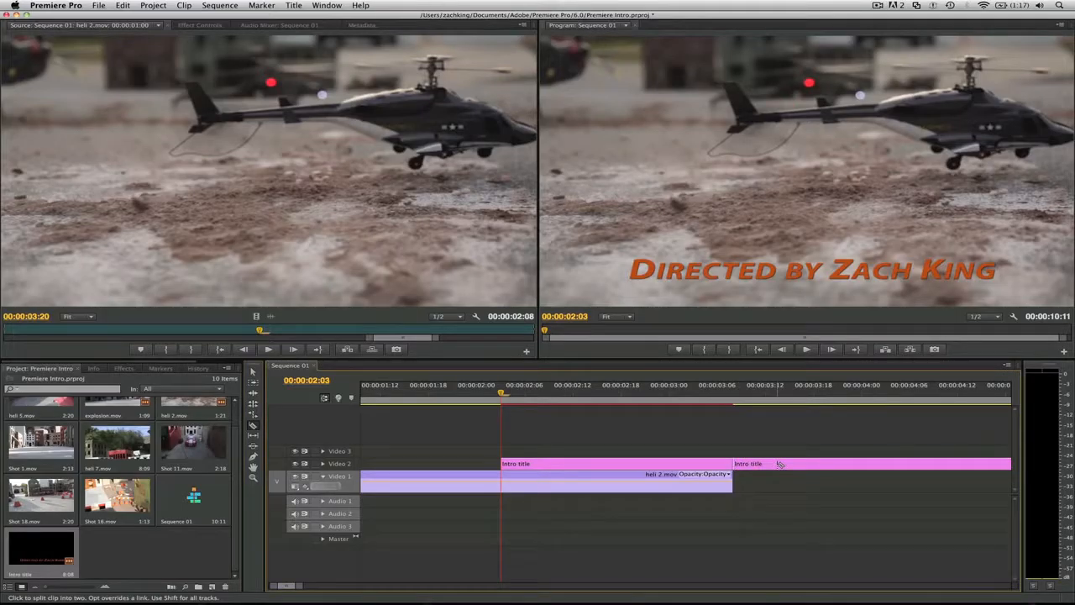
{"action": "key", "text": "v"}
{"action": "left_click", "coordinate": [778, 466]}
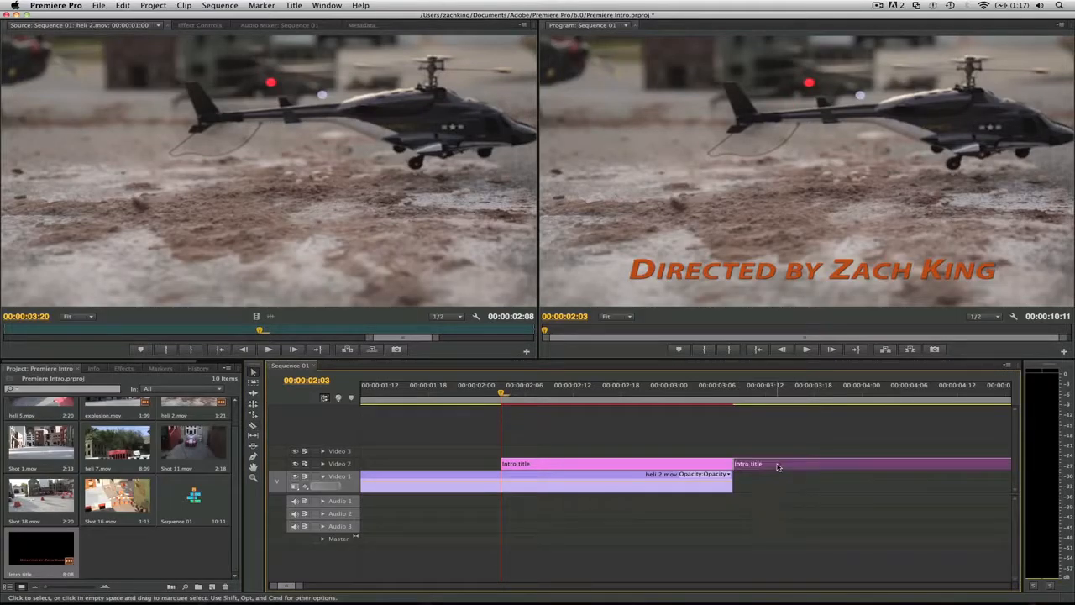
{"action": "key", "text": "Delete"}
{"action": "key", "text": "space"}
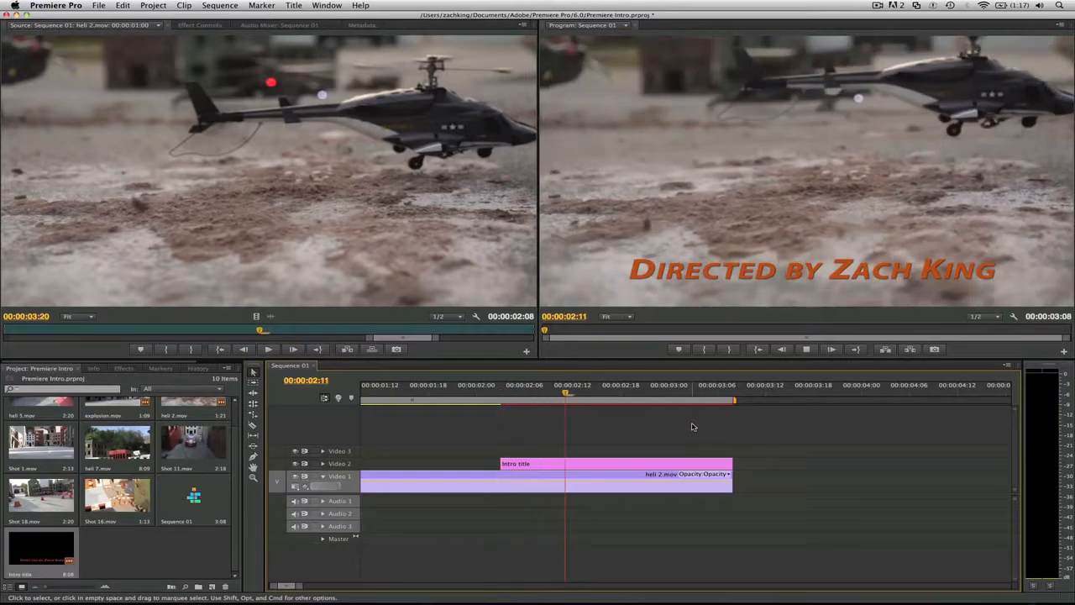
{"action": "key", "text": "space"}
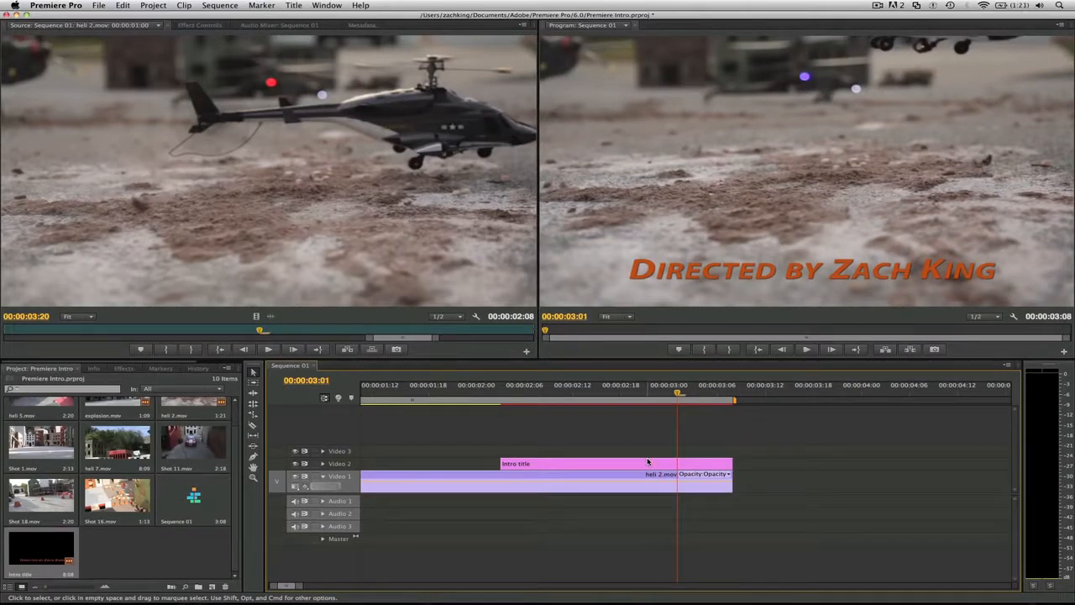
Step: Add a Cross Dissolve to the start of Intro title on Video 2 and play the fade-in from just before it
{"action": "left_click", "coordinate": [132, 367]}
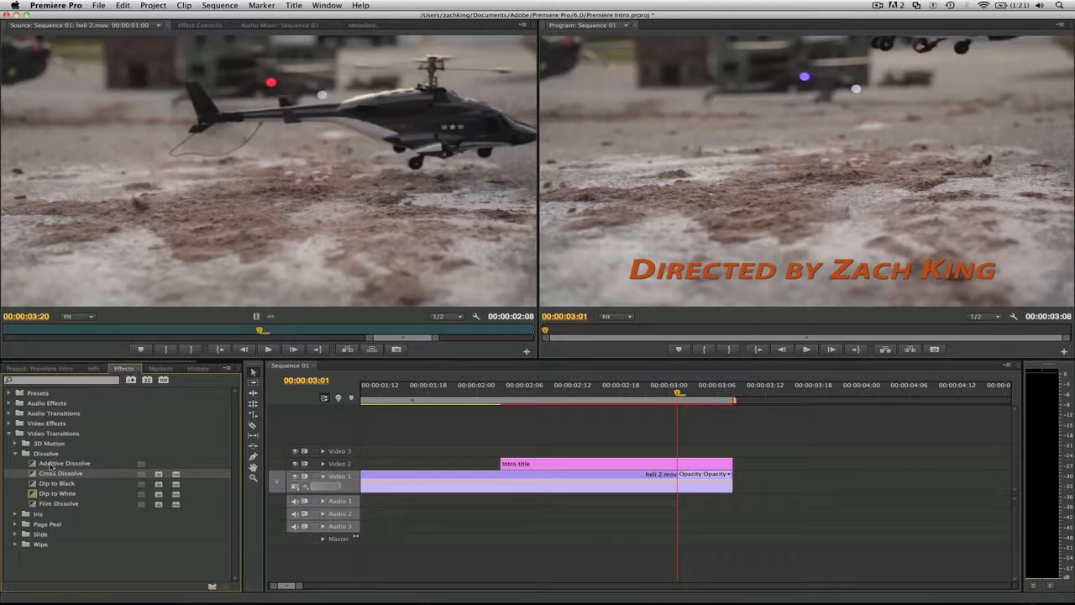
{"action": "left_click_drag", "start_coordinate": [44, 475], "coordinate": [505, 463]}
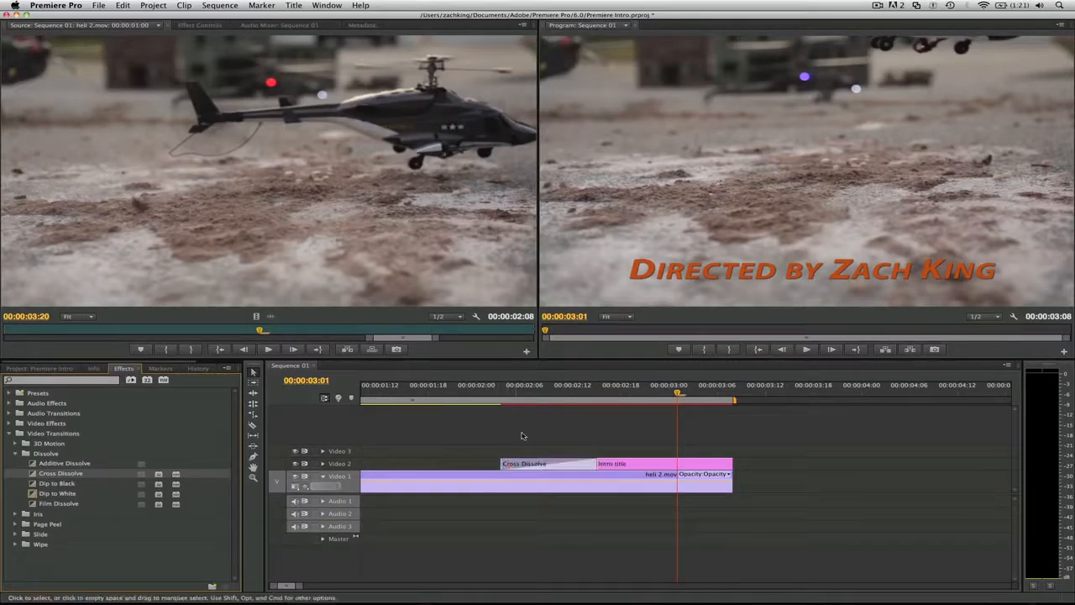
{"action": "left_click", "coordinate": [485, 393]}
{"action": "key", "text": "space"}
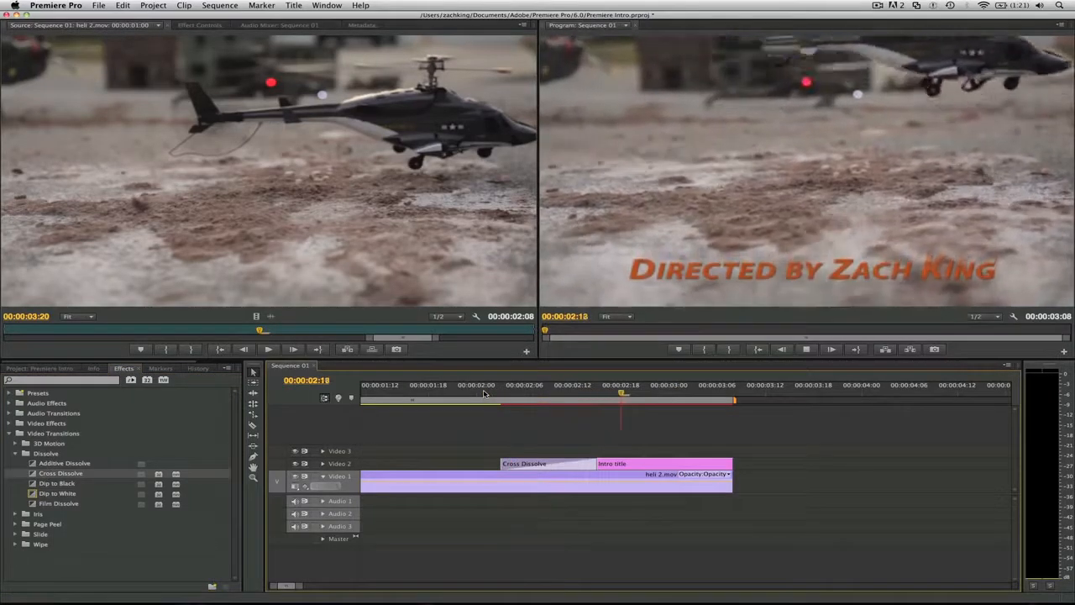
{"action": "key", "text": "space"}
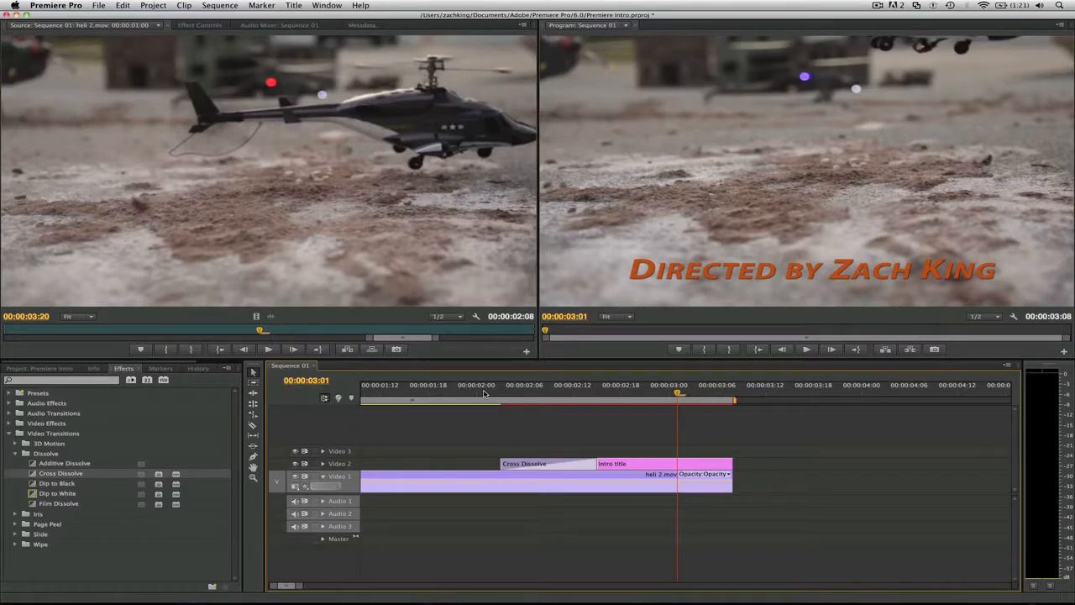